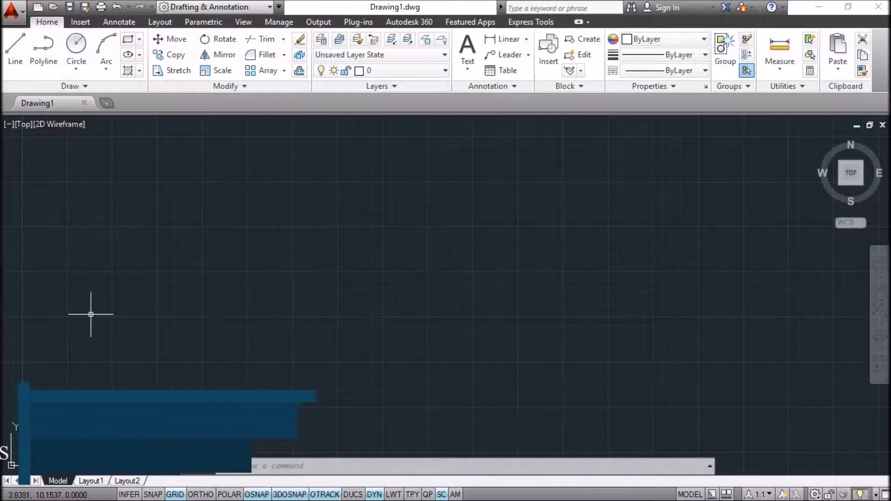
Step: Browse the Draw panel's ellipse choices and start an ellipse by Center
scroll(157, 290, down, 1)
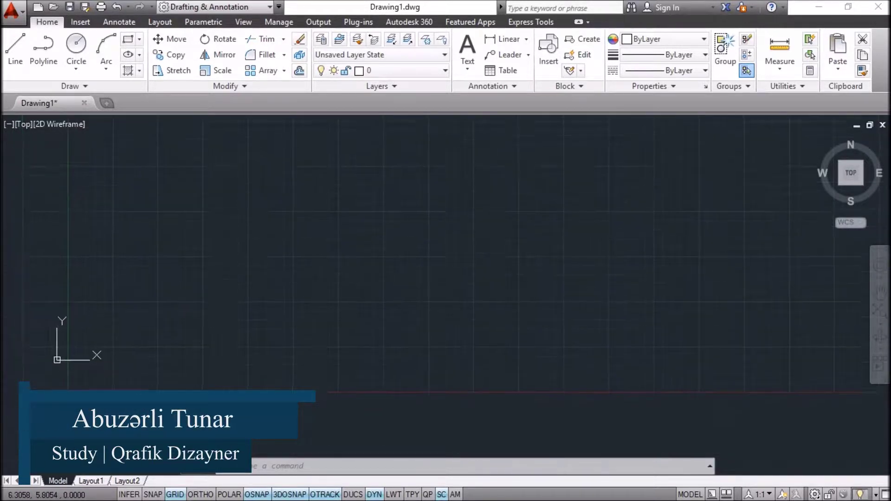
scroll(175, 287, down, 1)
middle_drag(159, 362, 142, 372)
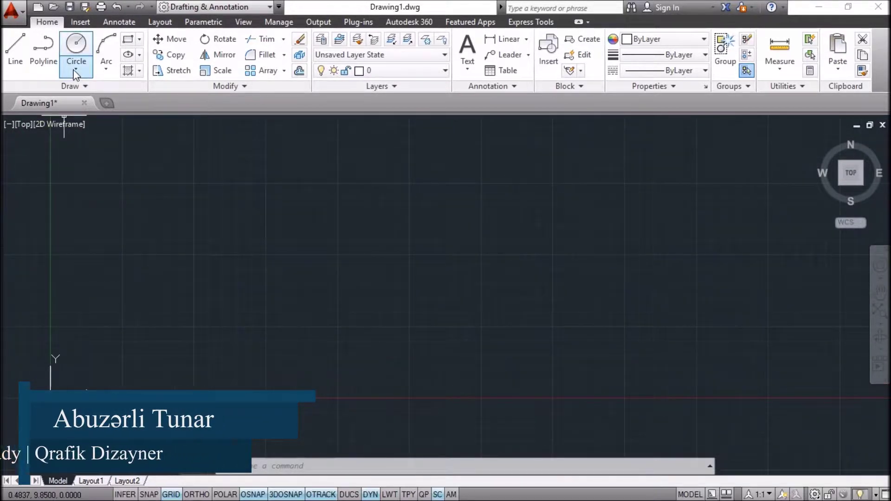
click(140, 55)
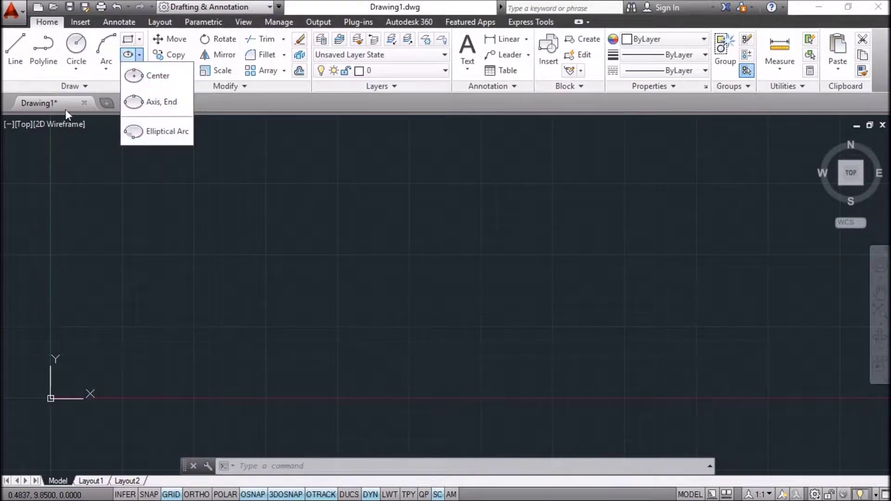
click(68, 88)
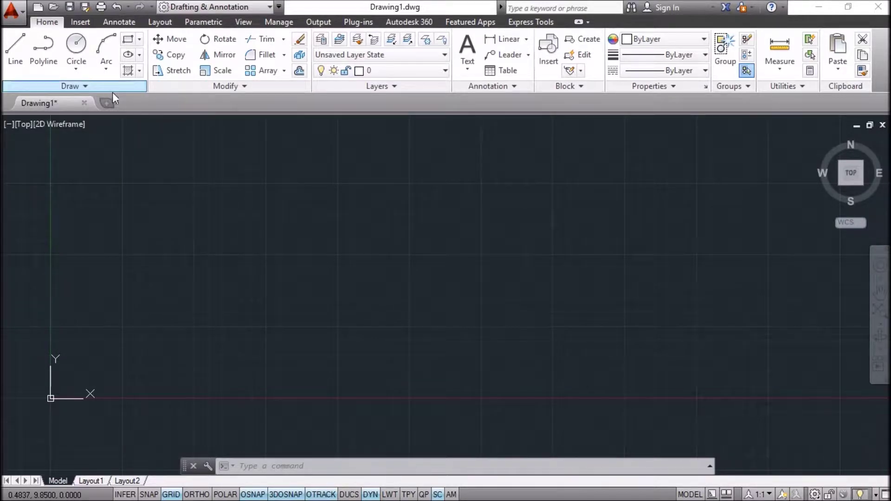
click(140, 55)
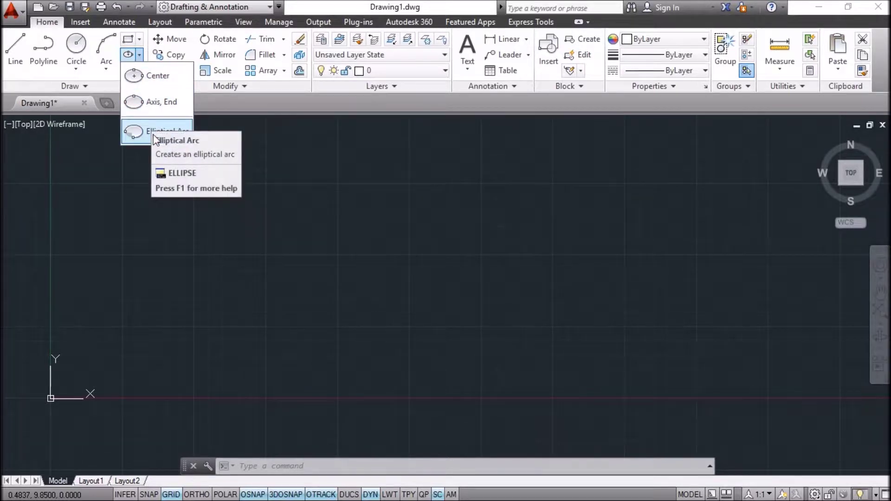
mouse_move(158, 131)
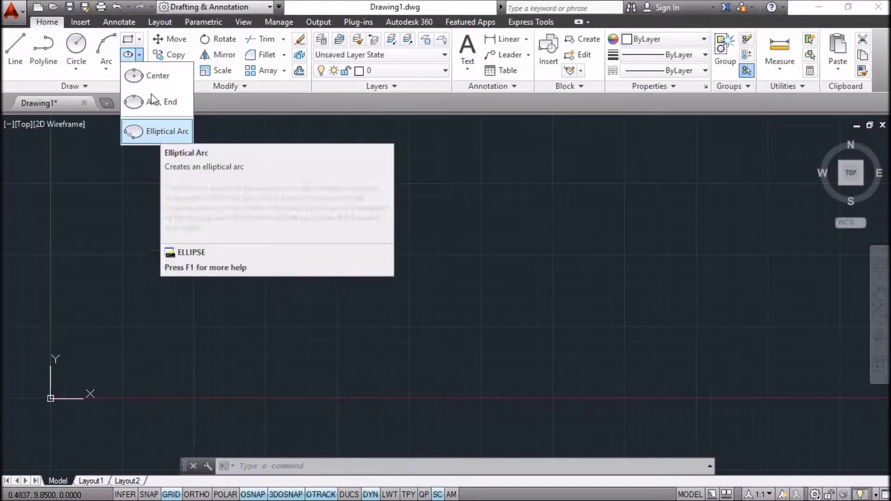
click(157, 75)
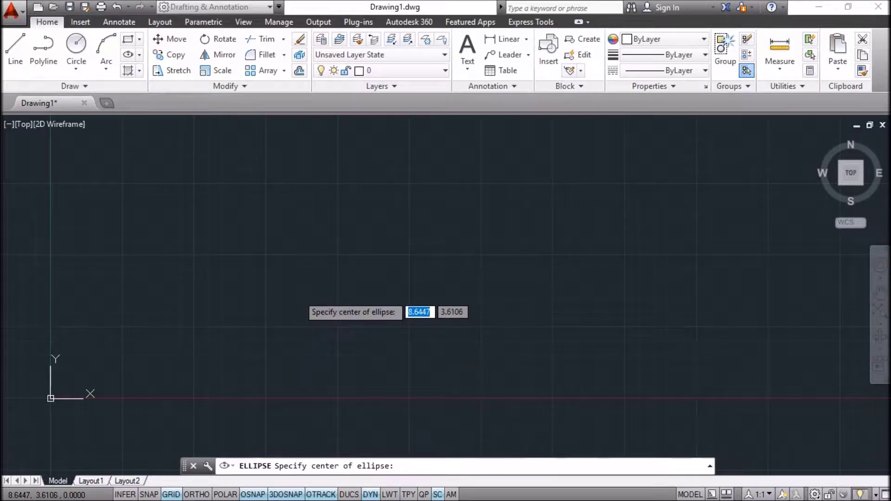
Step: Draw a wide horizontal ellipse from a center, axis endpoint and other-axis point
click(298, 294)
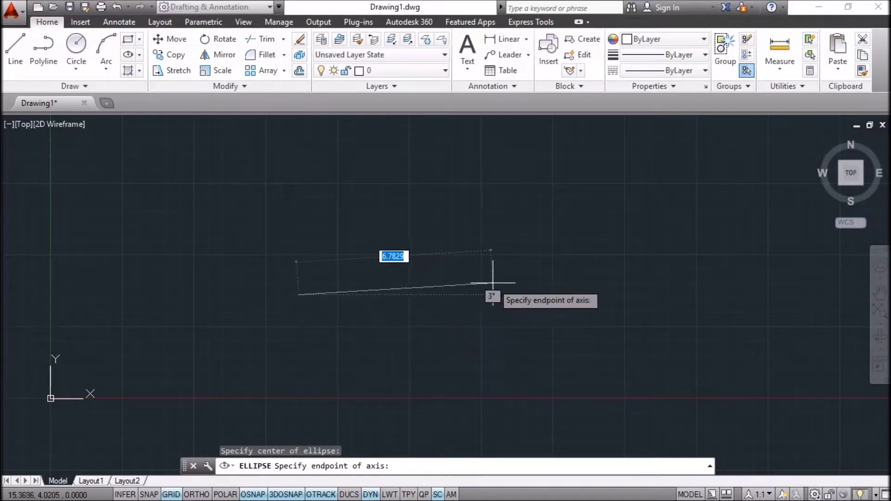
click(519, 291)
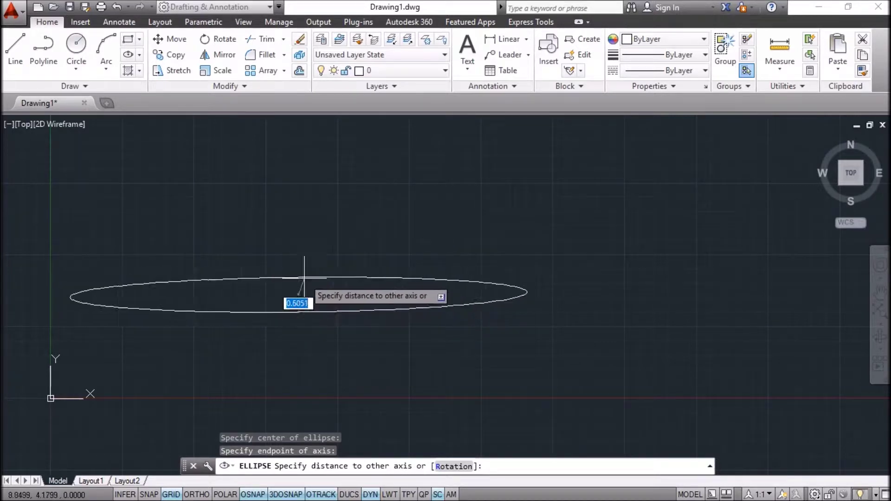
click(298, 219)
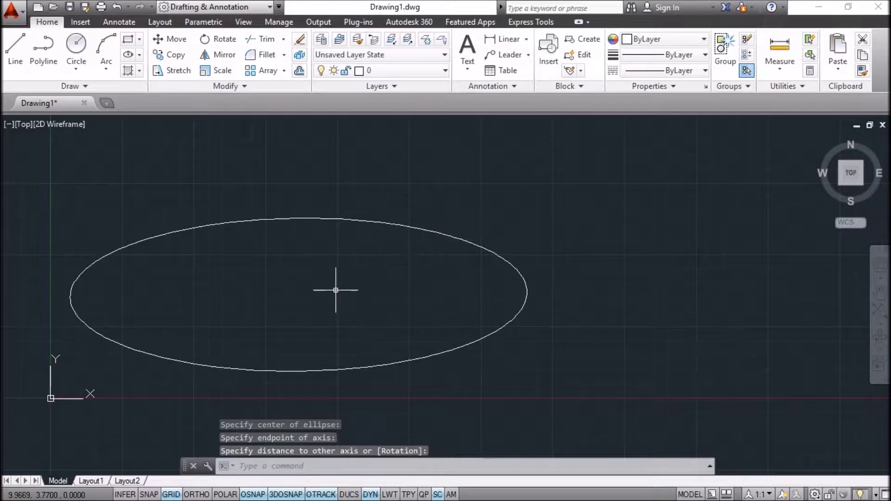
Step: Window-select and delete the ellipse, then restart Ellipse by Center
middle_drag(336, 290, 390, 281)
click(669, 231)
click(525, 289)
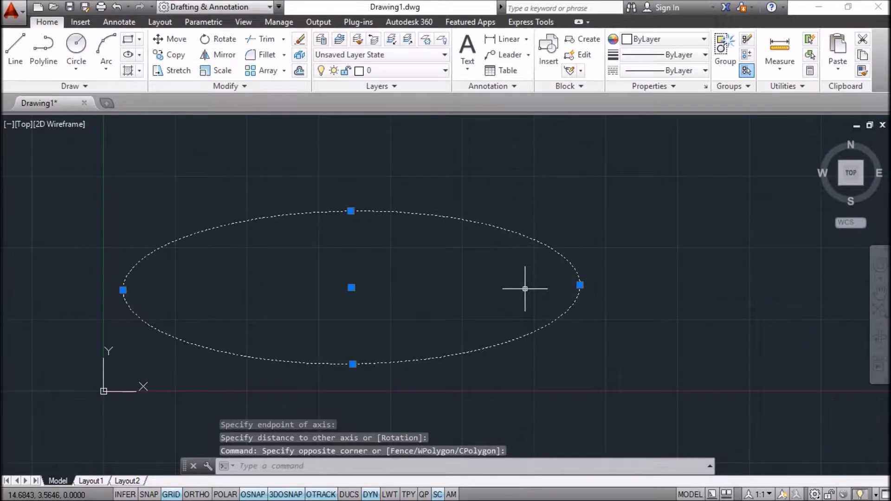
key(Delete)
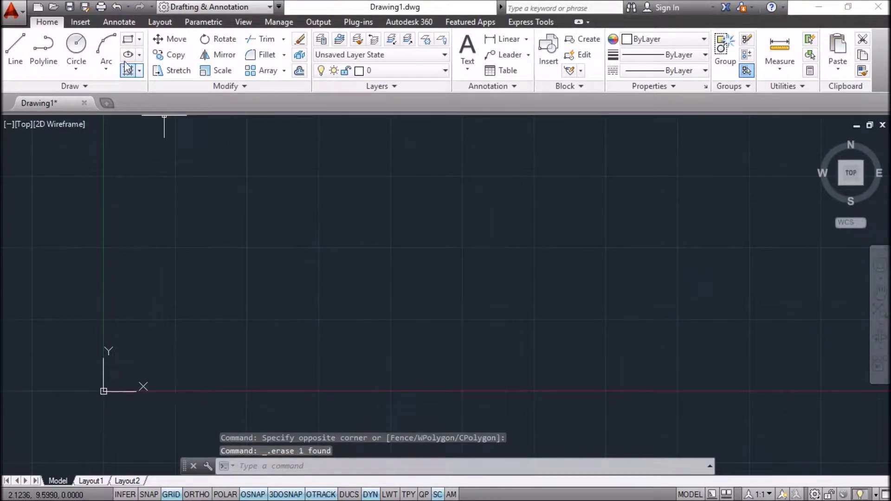
click(127, 55)
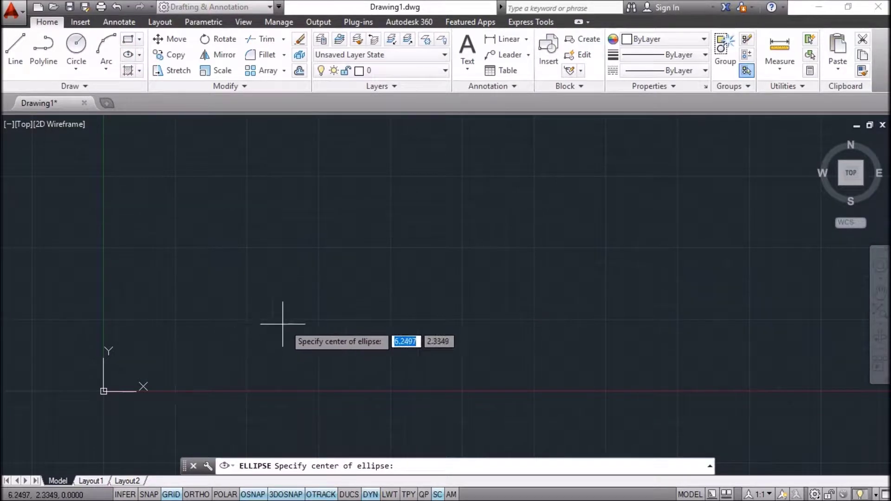
Step: Draw an ellipse from a picked center with axis 20 and other-axis distance 10
click(300, 307)
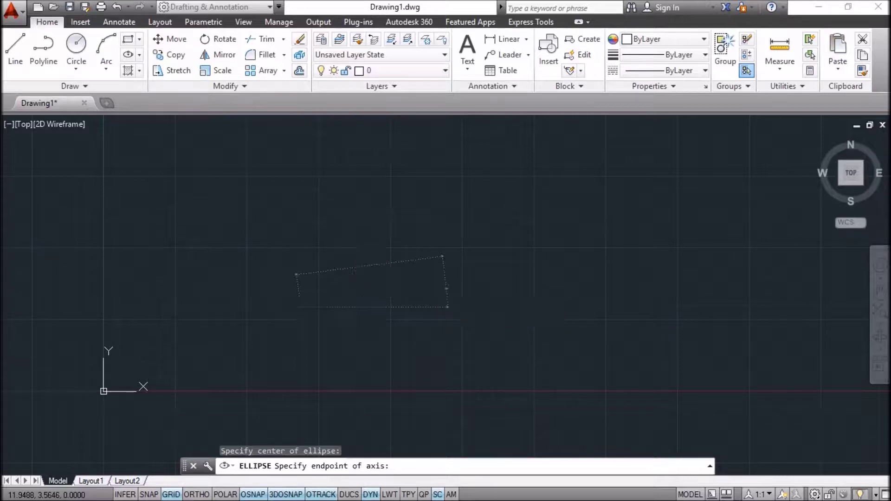
key(Return)
scroll(469, 297, down, 4)
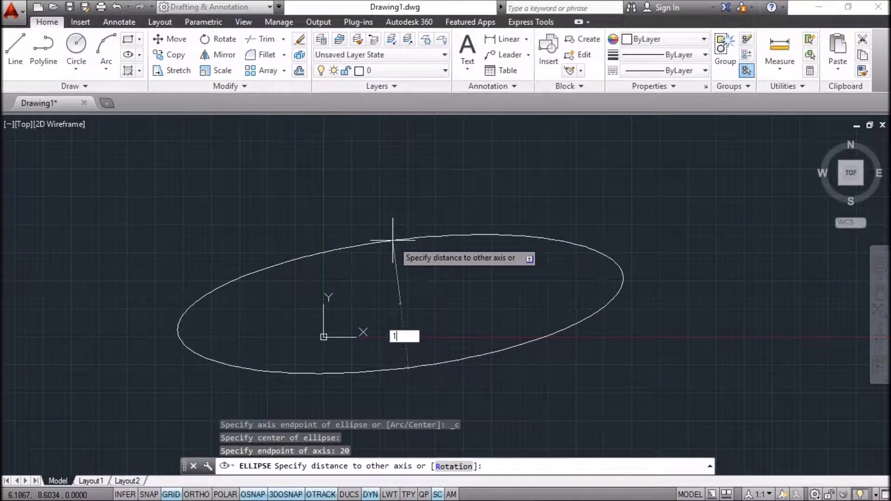
text(0)
key(Return)
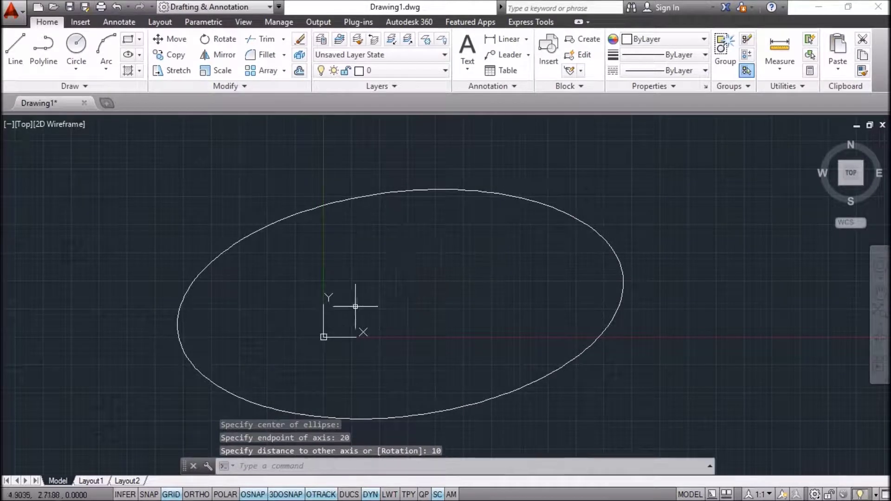
Step: Window-select the new ellipse and delete it
click(557, 175)
click(487, 239)
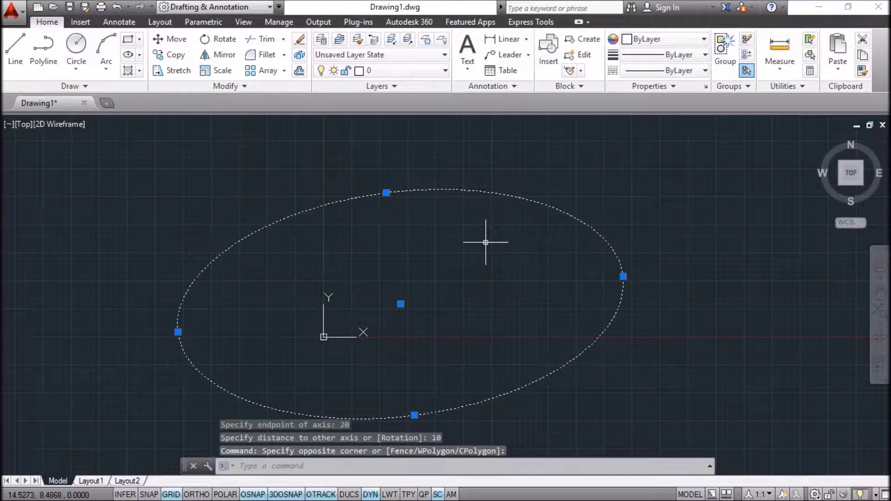
key(Delete)
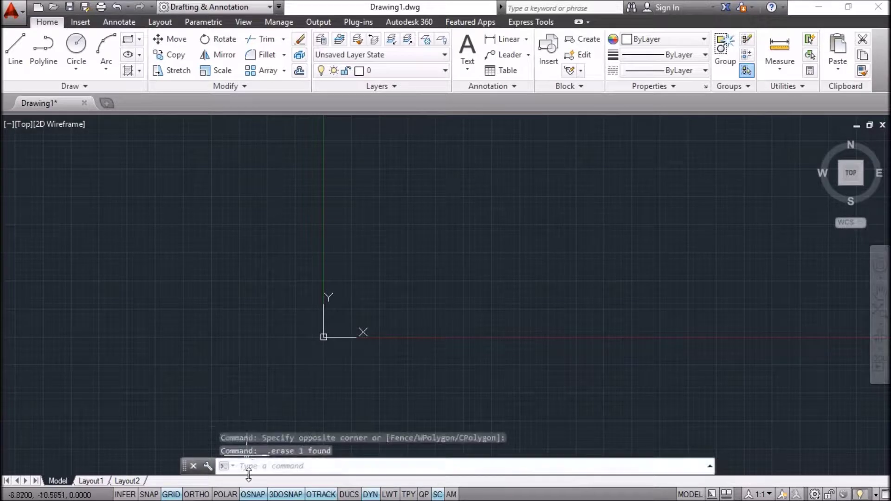
Step: Turn on polar tracking and choose its angle increment
click(227, 494)
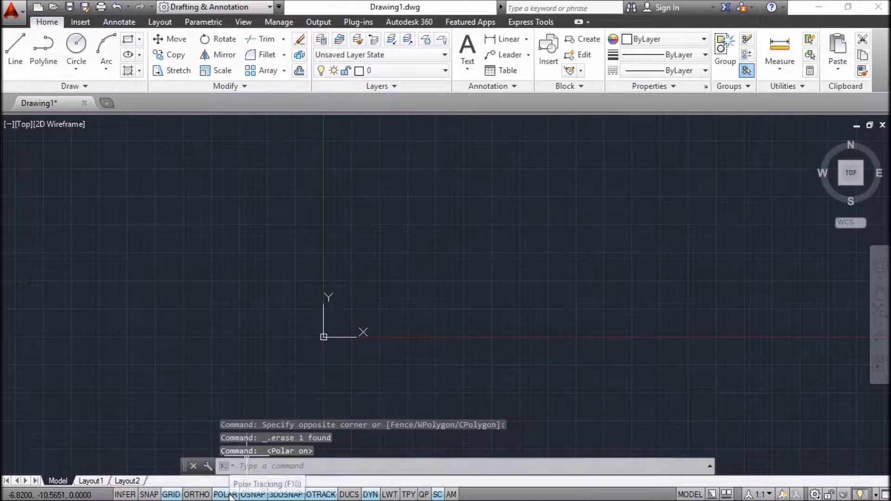
right_click(228, 495)
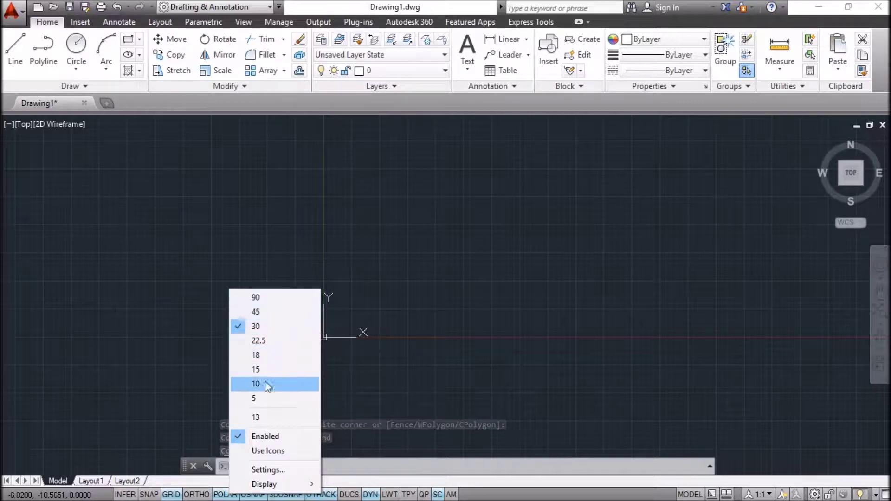
click(266, 321)
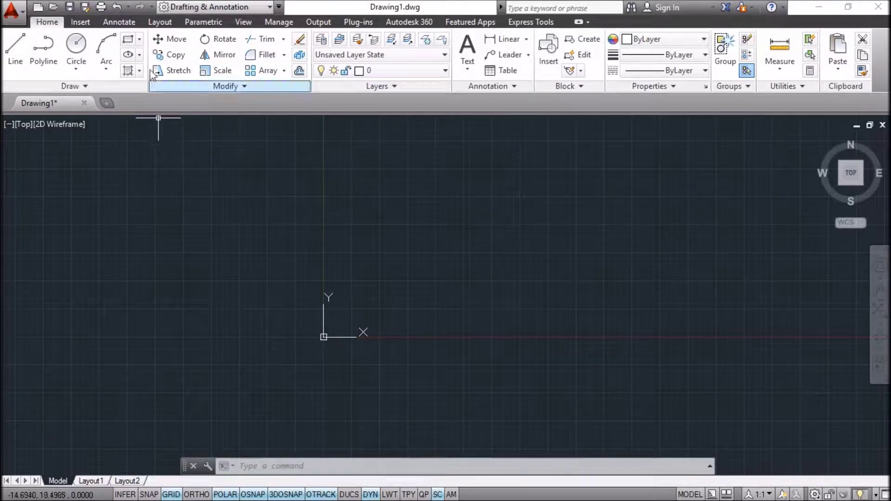
Step: Draw a 45° tilted ellipse left of the origin with axis 15 and other-axis distance 6
click(128, 55)
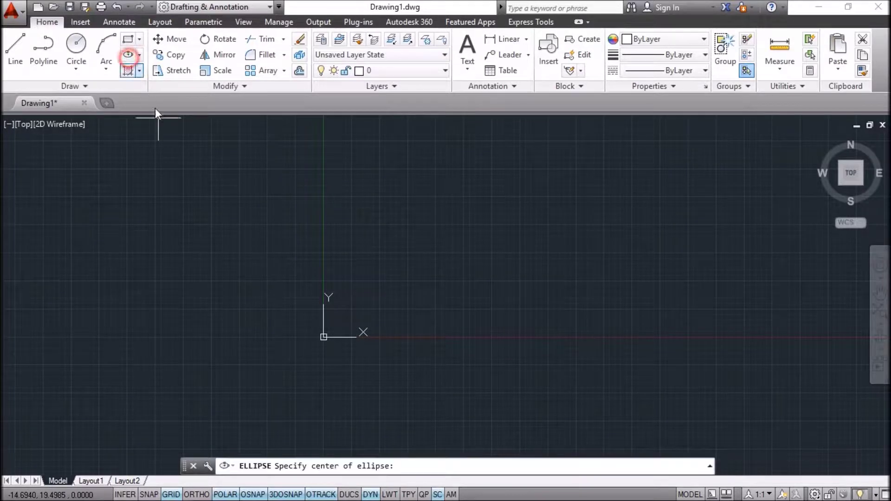
click(222, 293)
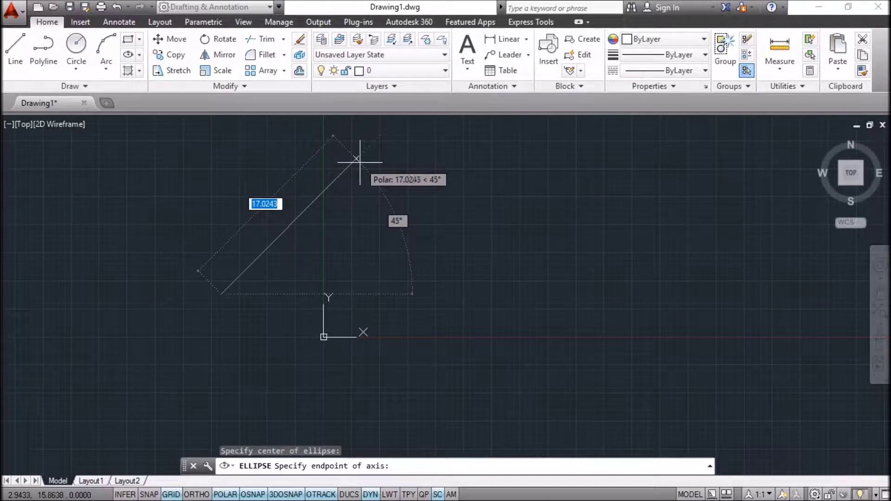
middle_drag(356, 159, 357, 204)
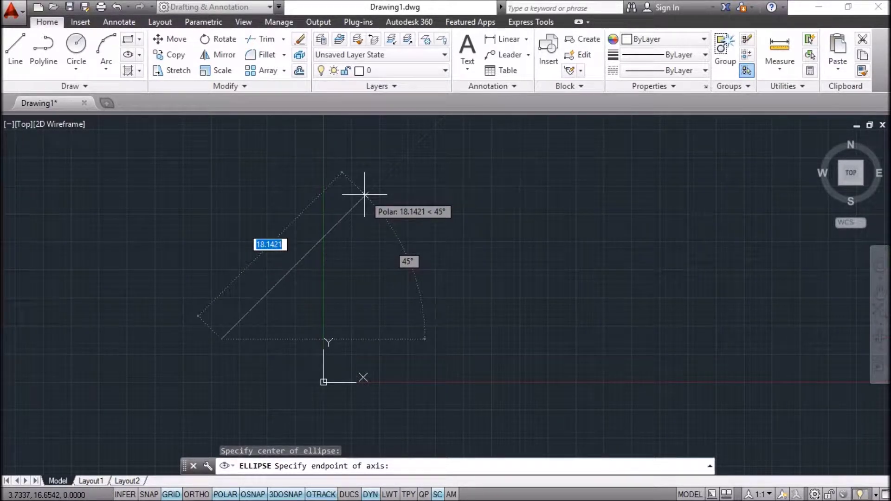
text(15)
key(Return)
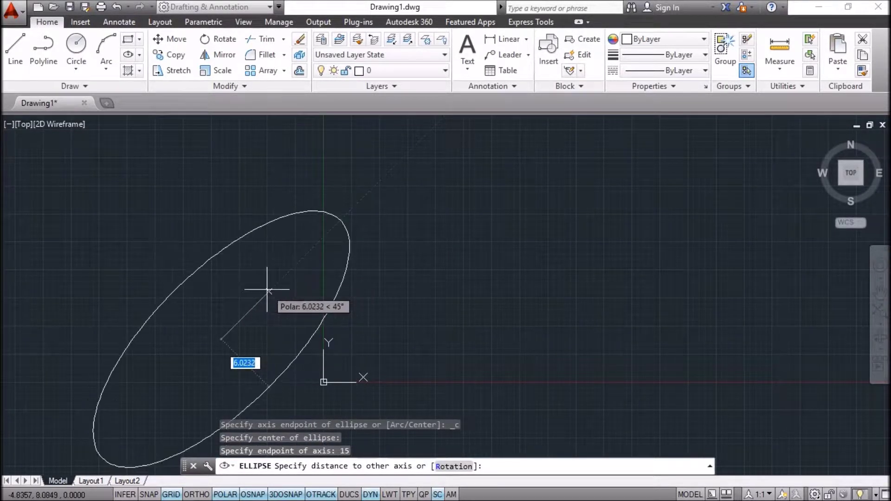
text(6)
key(Return)
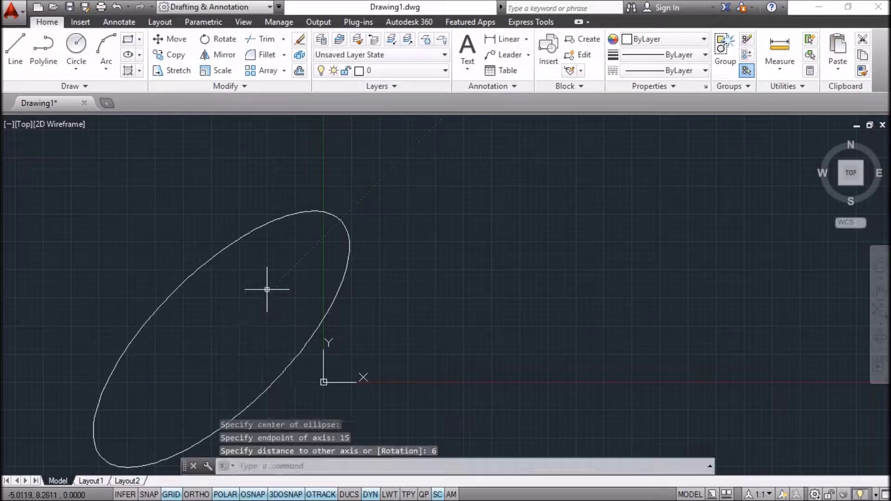
Step: Recenter the view on the small ellipse and delete it with a window selection
middle_drag(265, 290, 351, 269)
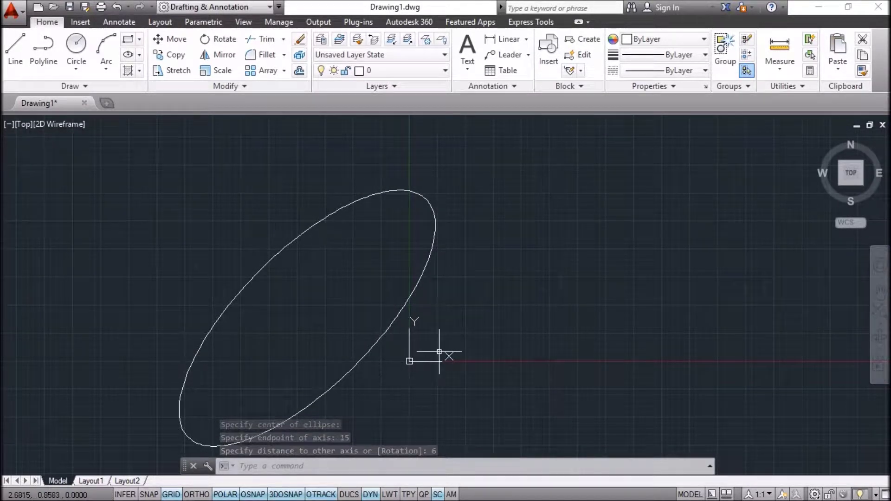
scroll(478, 332, down, 2)
middle_drag(478, 338, 446, 309)
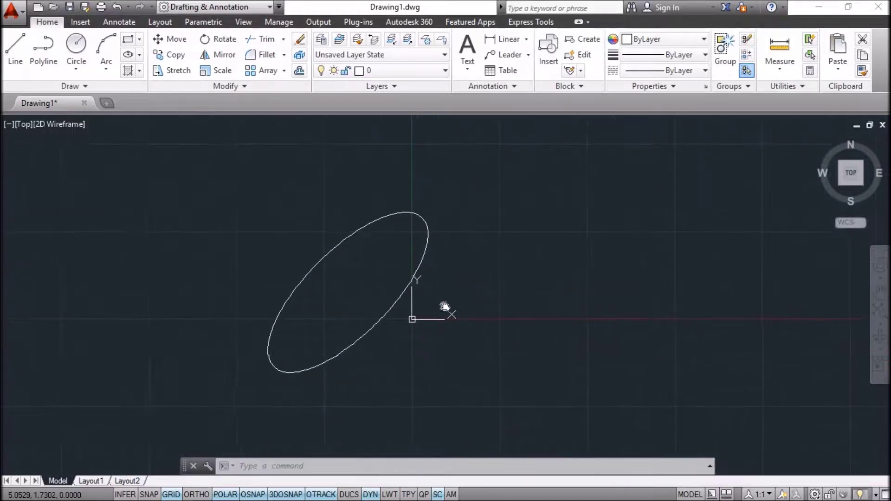
click(454, 185)
click(375, 289)
key(Delete)
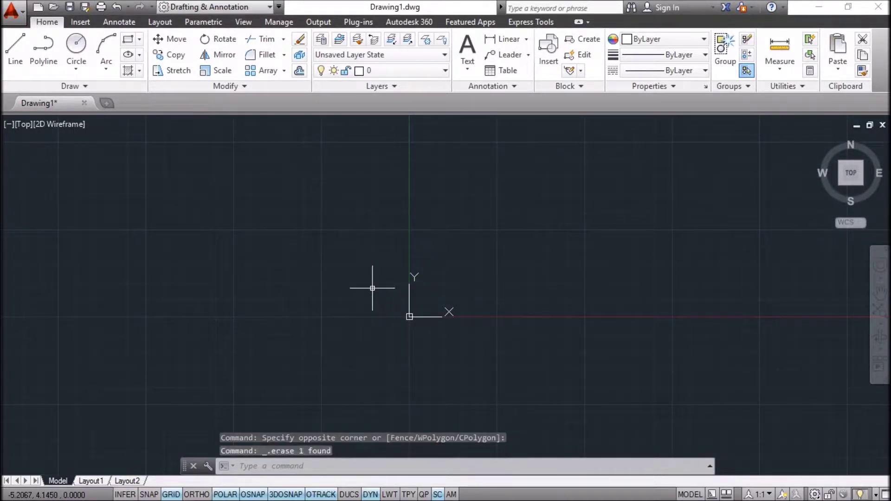
Step: Draw a wide horizontal ellipse by Axis, End with two endpoints and a height, then turn polar tracking off
mouse_move(497, 342)
middle_down()
mouse_move(483, 321)
mouse_move(323, 313)
middle_up()
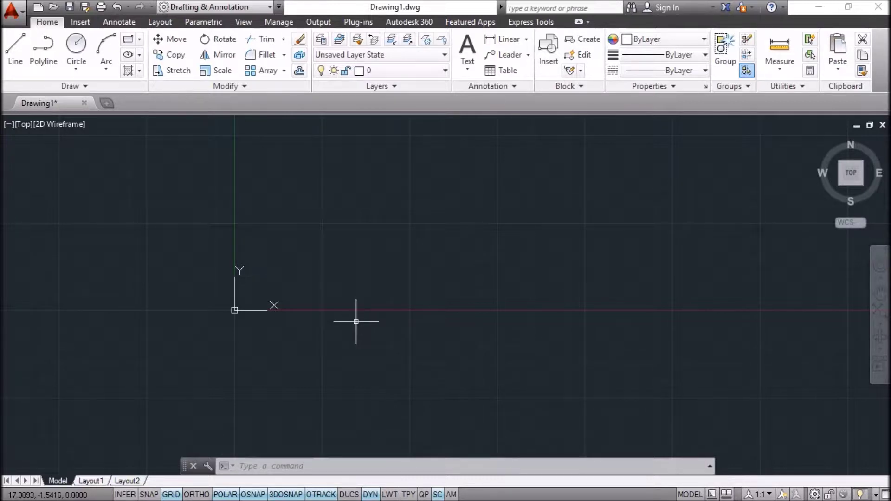
click(139, 55)
click(136, 103)
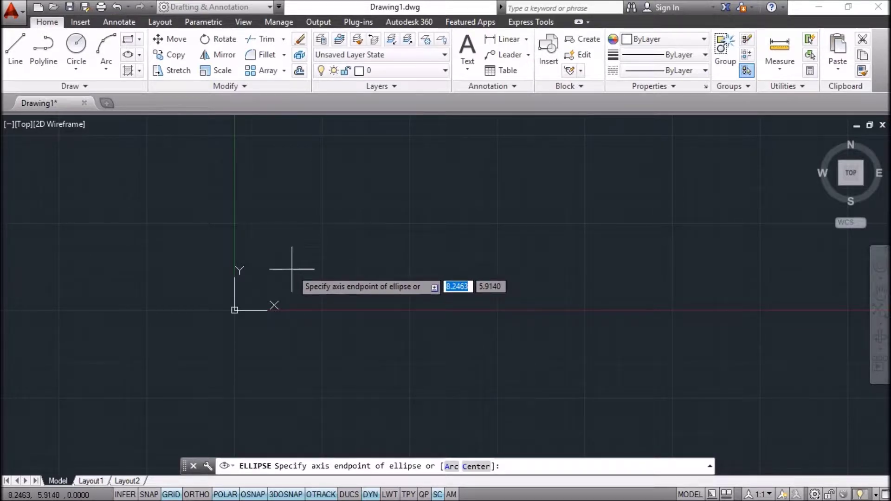
click(292, 269)
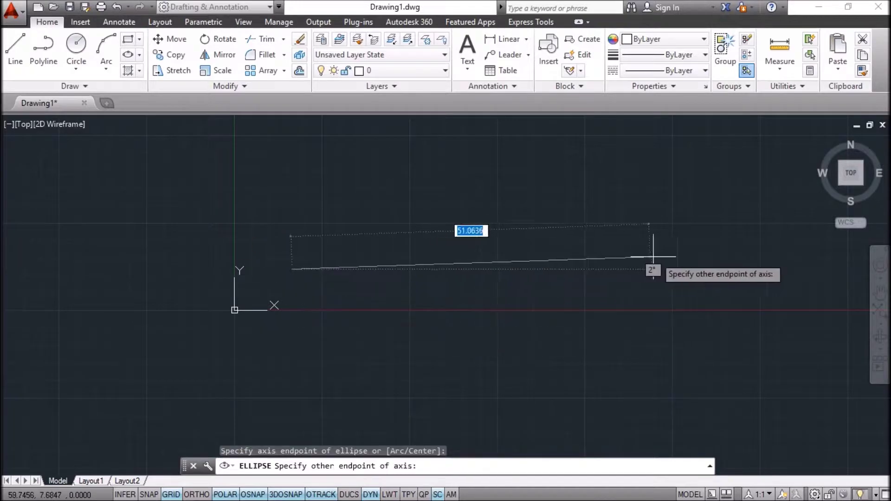
click(694, 268)
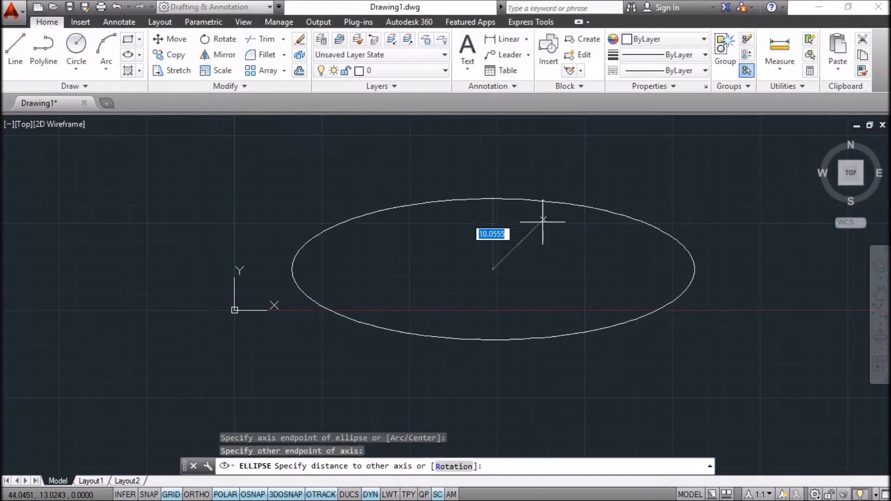
click(493, 208)
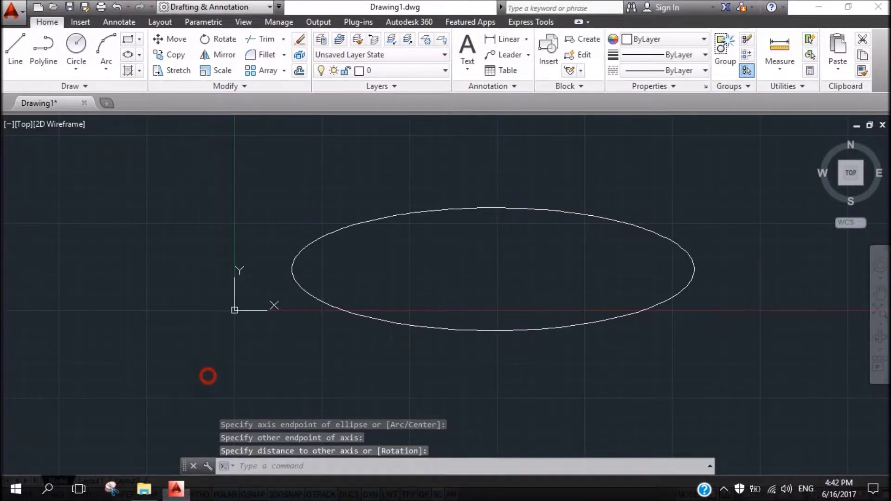
click(226, 494)
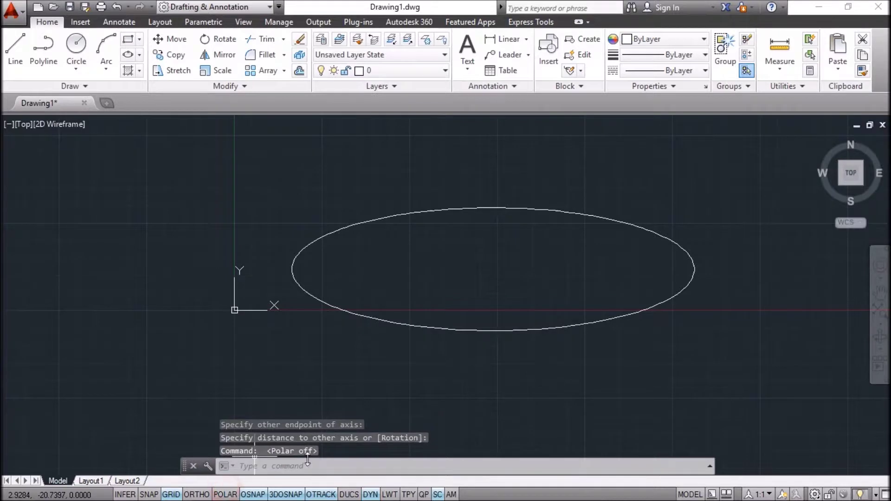
Step: Crossing-select the existing ellipse and delete it
scroll(494, 209, down, 2)
click(619, 198)
click(545, 249)
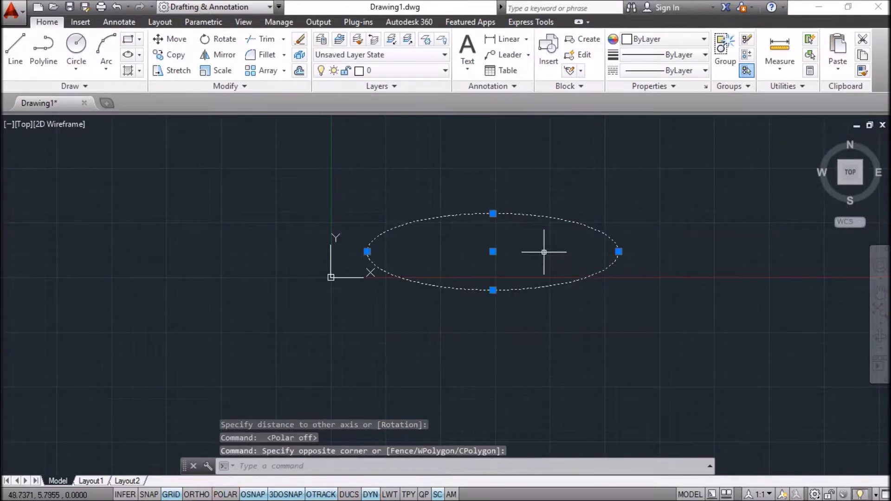
key(Delete)
Step: Draw a new wide ellipse around the origin from two axis endpoints and a height
click(128, 55)
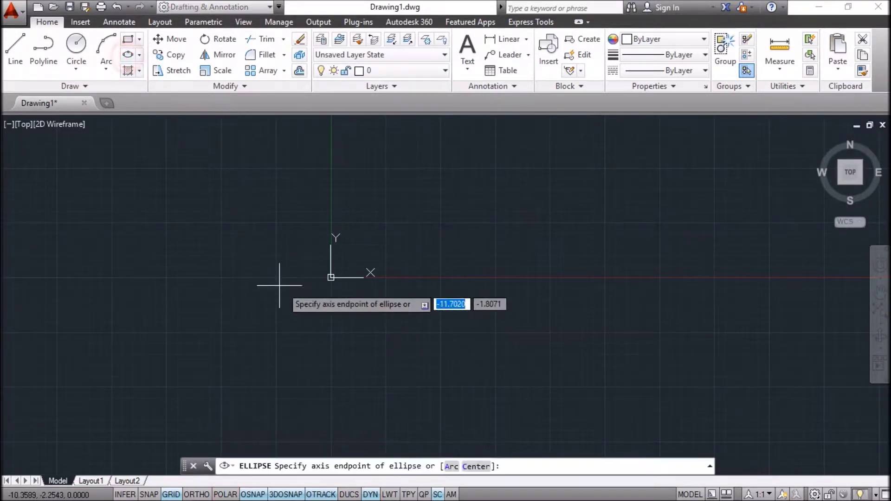
click(225, 279)
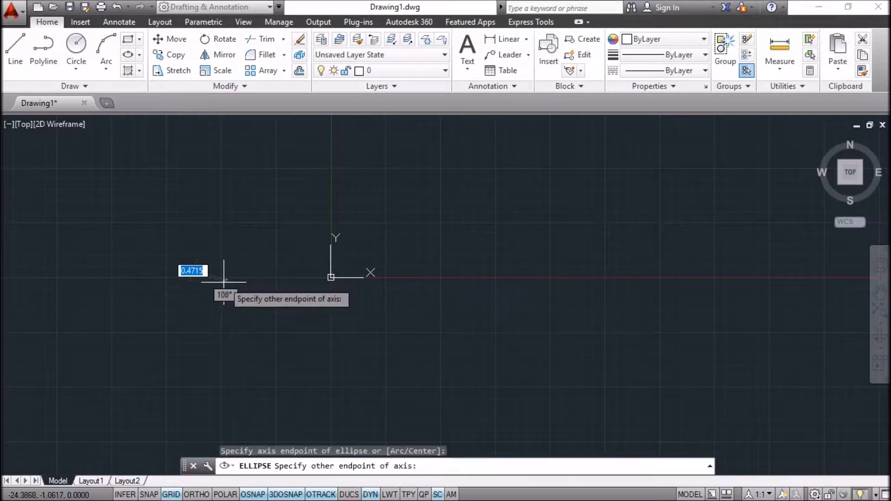
click(556, 278)
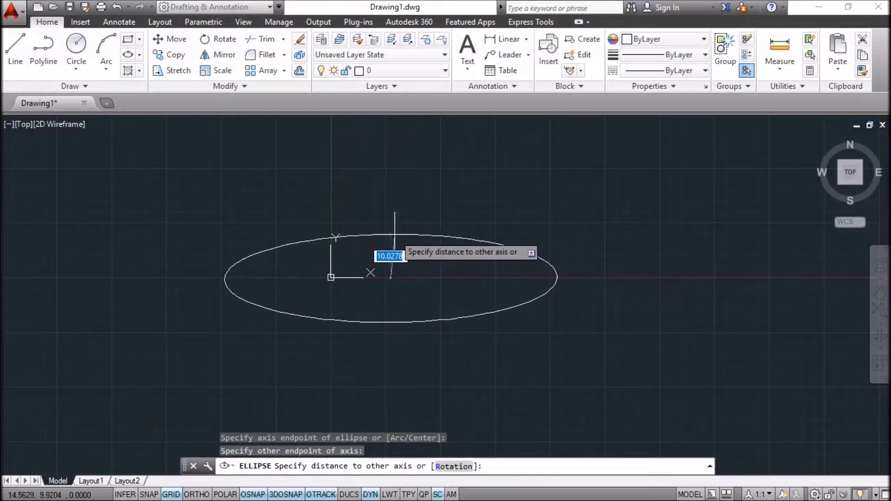
click(397, 233)
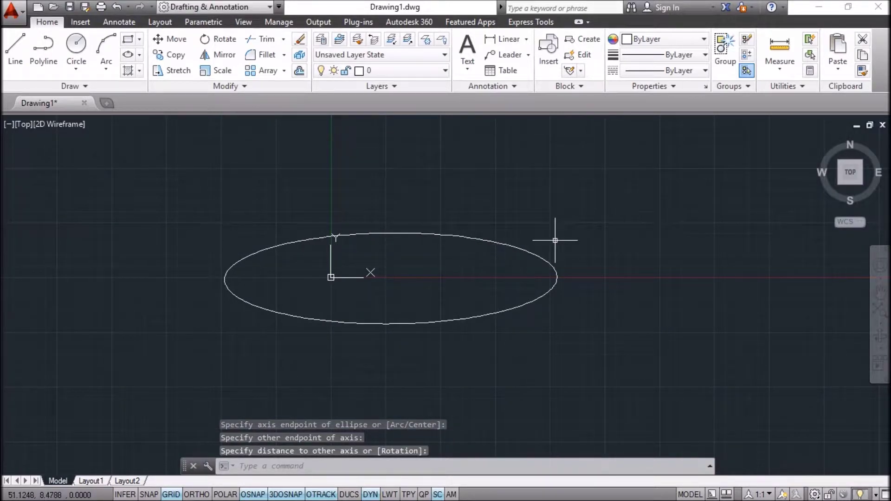
Step: Crossing-select and delete that ellipse, then pan and reopen the ellipse choices
click(555, 240)
click(498, 269)
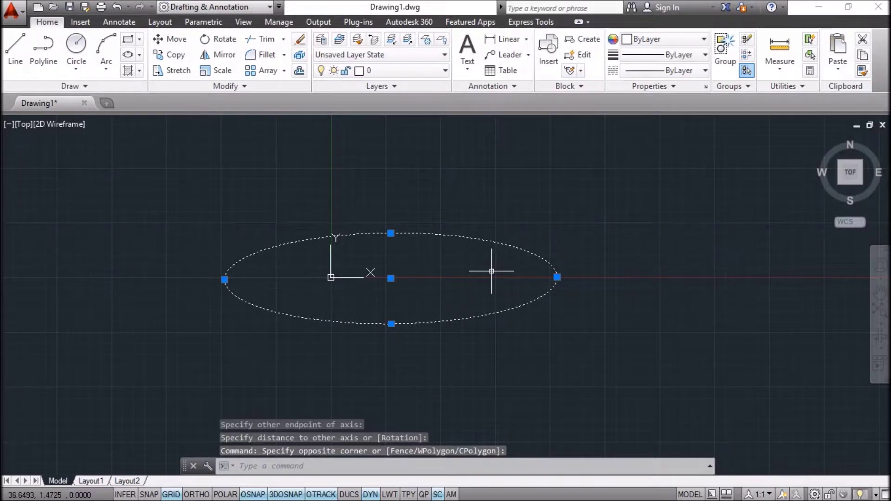
key(Delete)
middle_drag(456, 281, 374, 280)
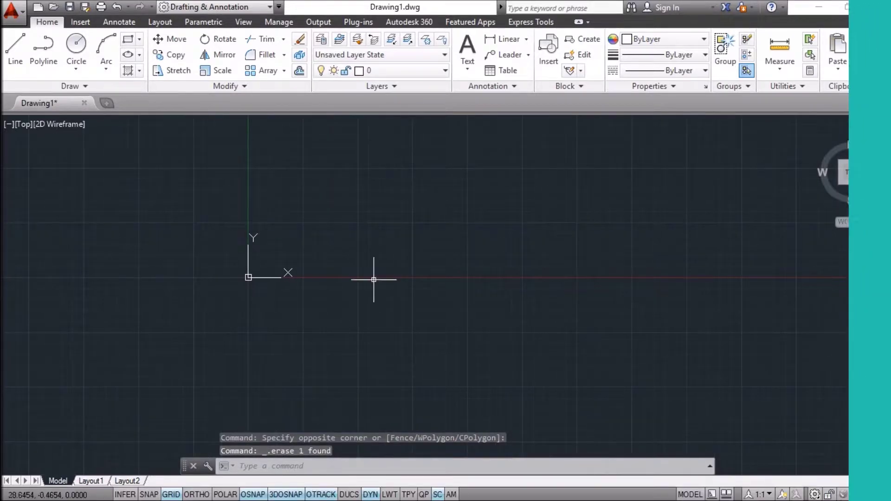
click(140, 54)
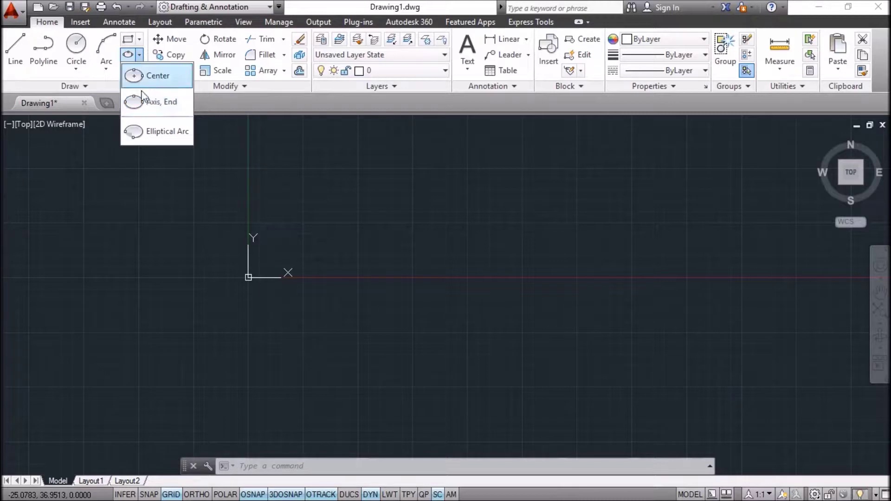
Step: Start an elliptical arc and define its wide horizontal ellipse by two axis endpoints and a height
click(145, 133)
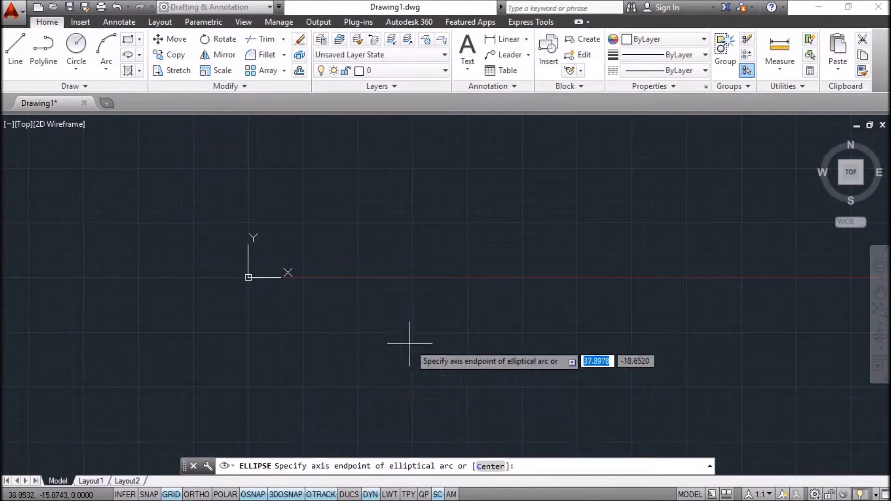
click(396, 215)
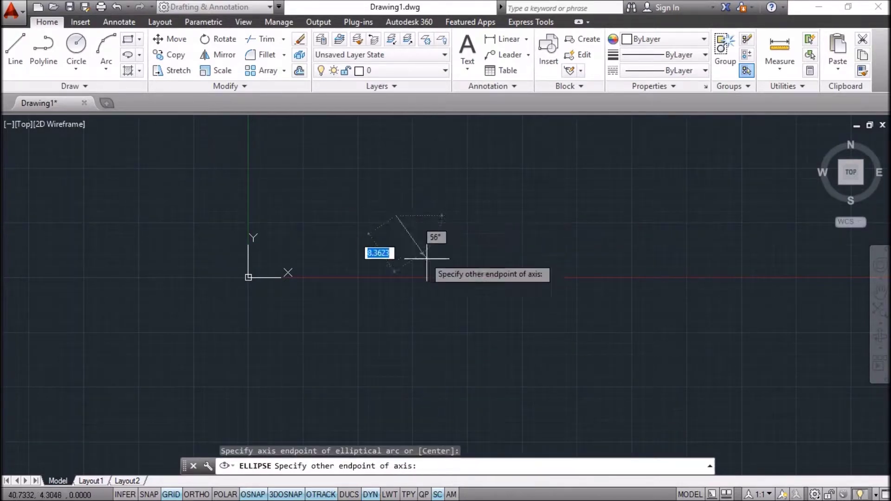
click(641, 217)
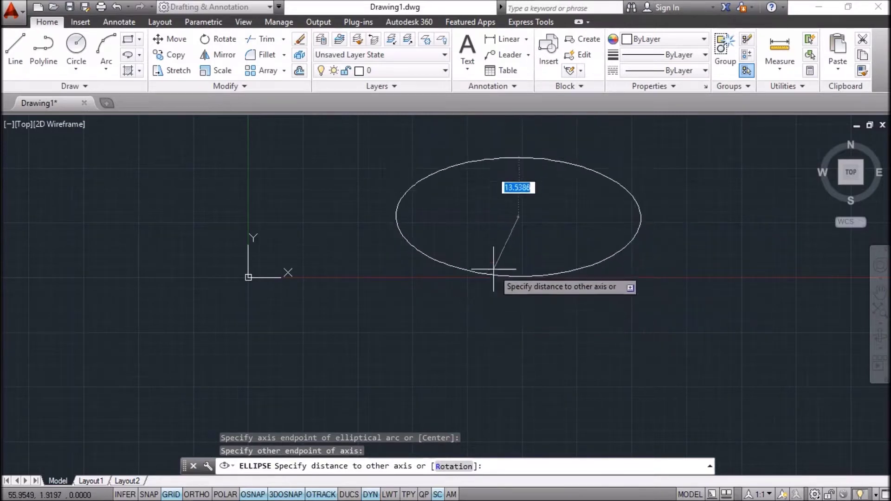
click(521, 247)
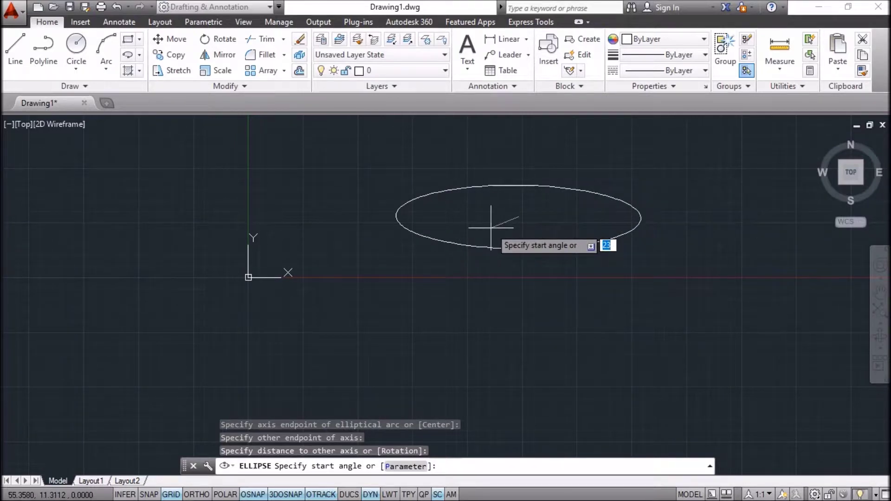
Step: Enable Quadrant snap, sweep the arc from the right to left quadrant, then select it
right_click(251, 496)
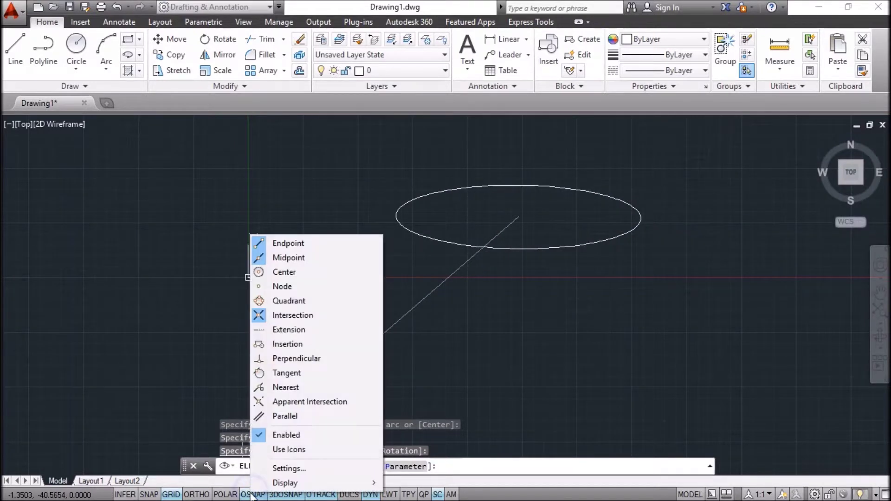
click(324, 301)
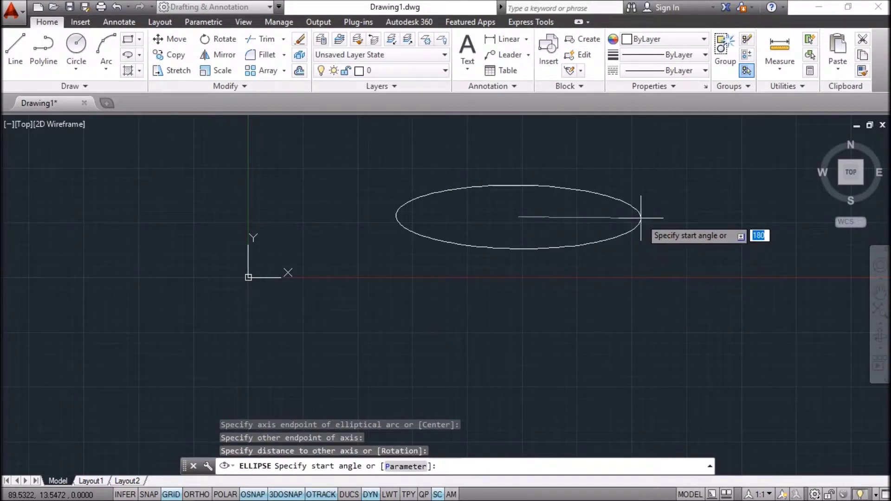
click(640, 218)
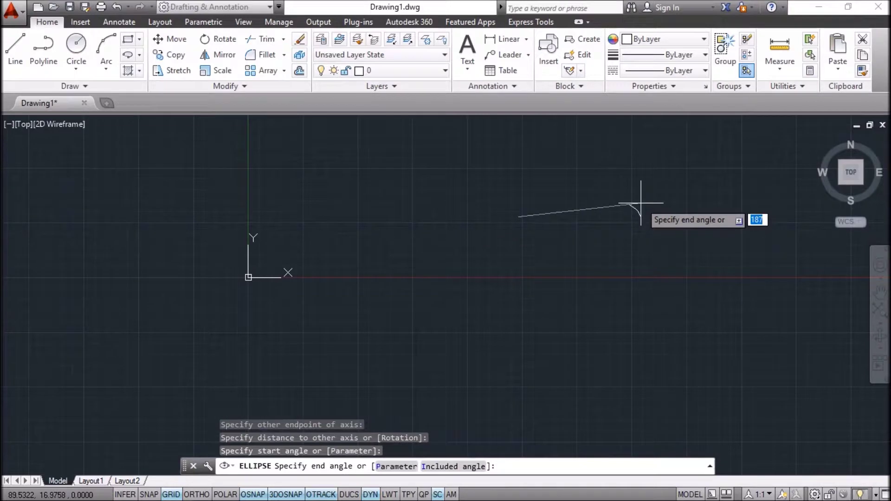
click(372, 225)
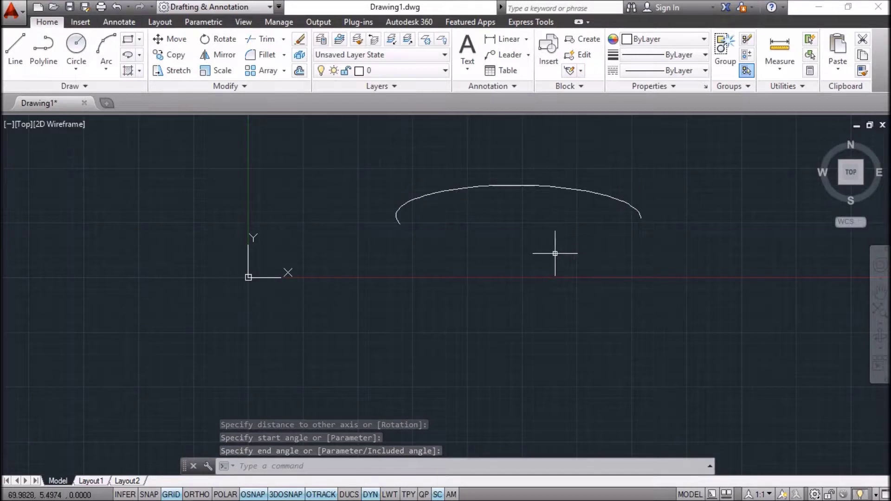
click(663, 188)
click(610, 235)
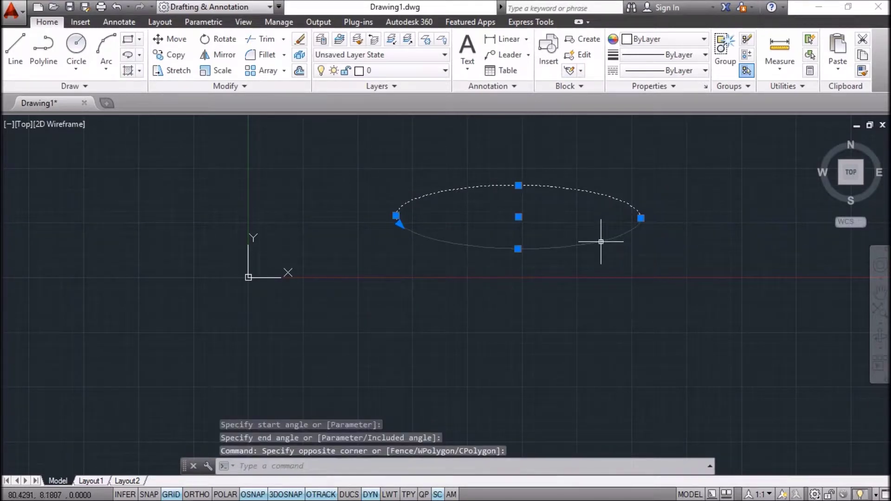
Step: Erase the elliptical arc and draw a horizontal line above the origin with Ortho on
key(Delete)
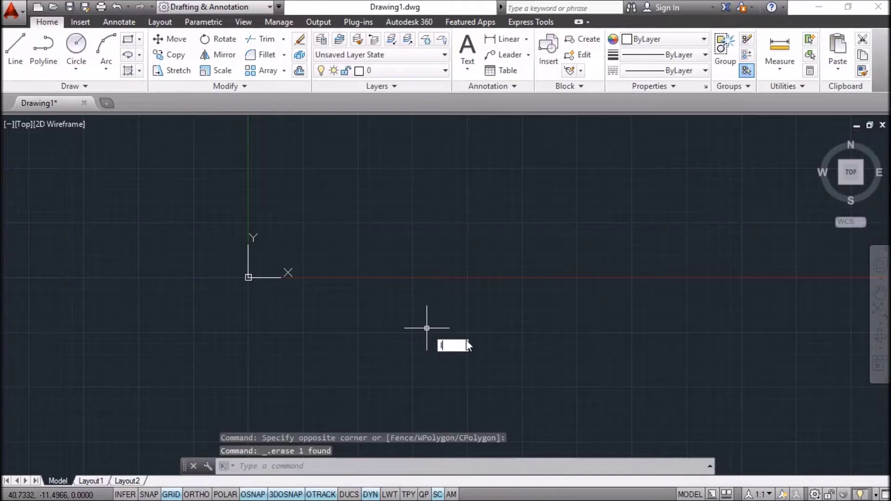
text(l)
key(Return)
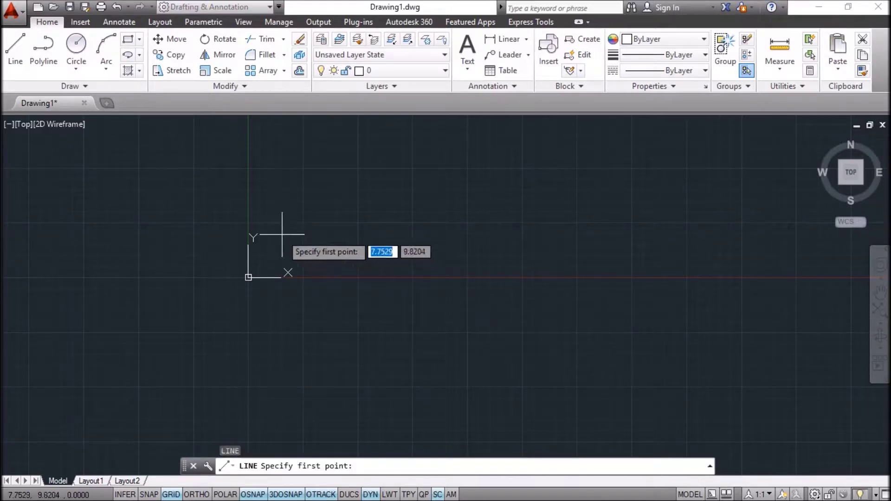
click(281, 232)
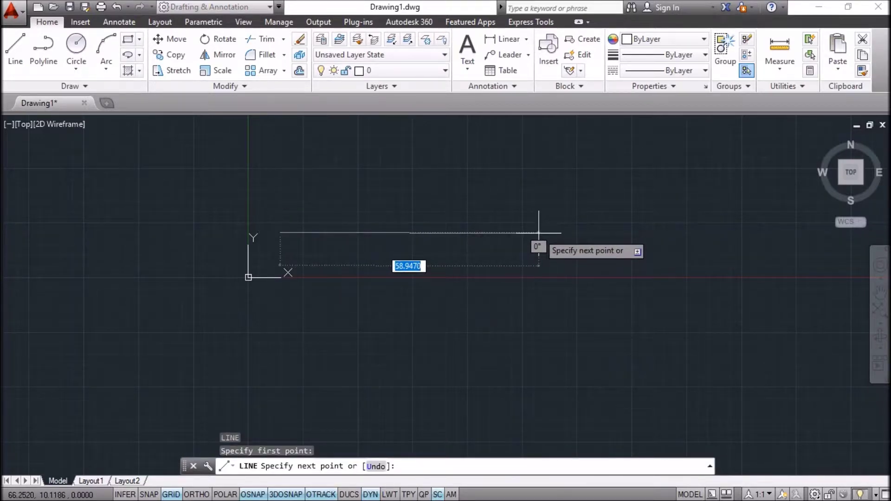
key(F8)
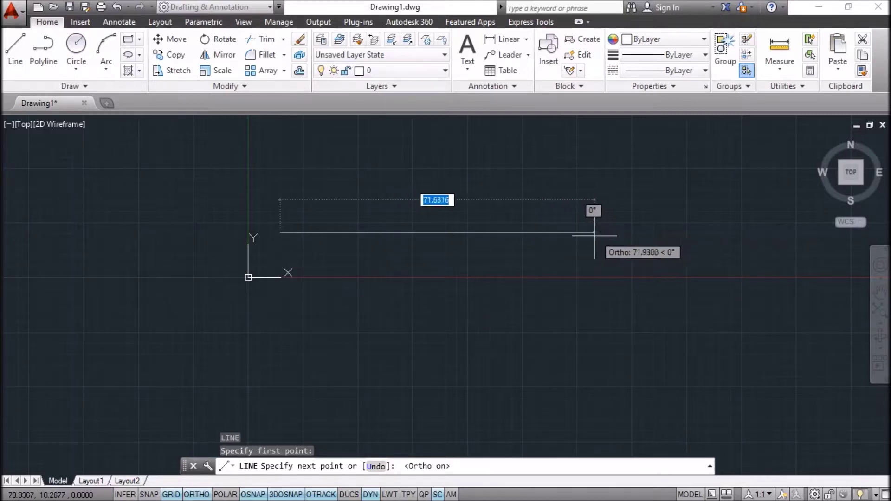
click(593, 233)
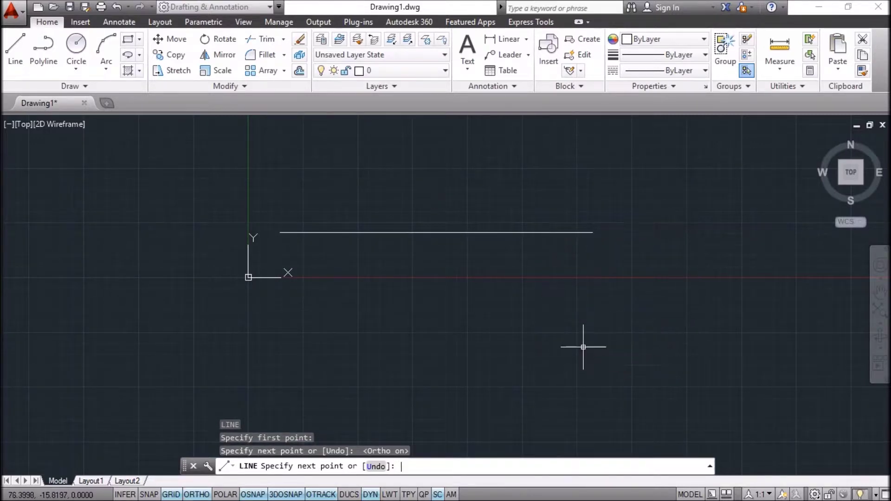
key(Return)
key(Return)
Step: Draw a second parallel horizontal line of equal length below and reframe the view
click(592, 317)
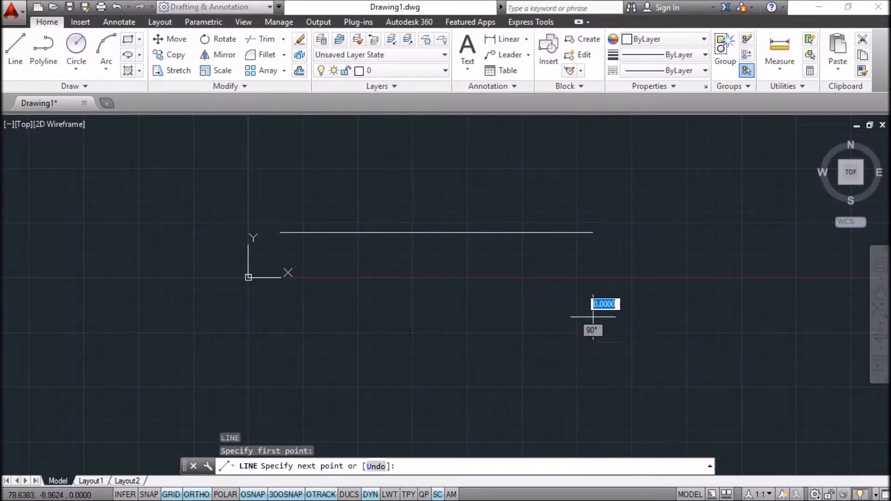
click(285, 319)
key(Return)
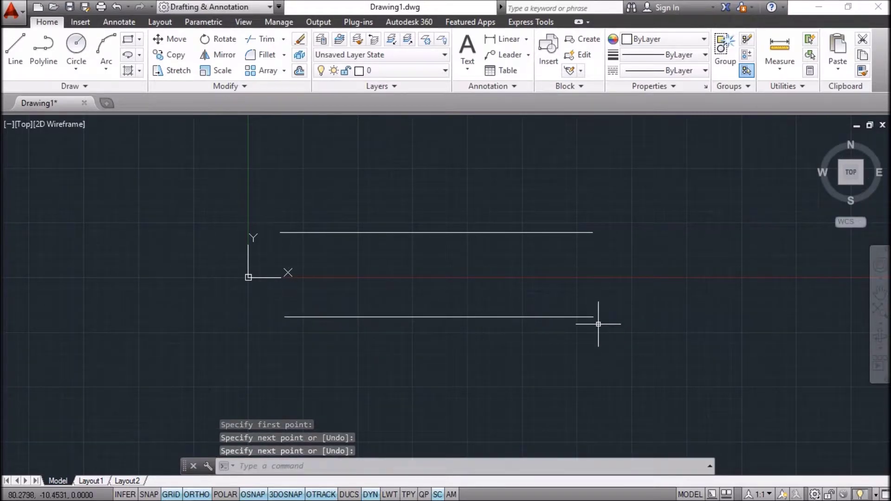
middle_drag(544, 274, 544, 271)
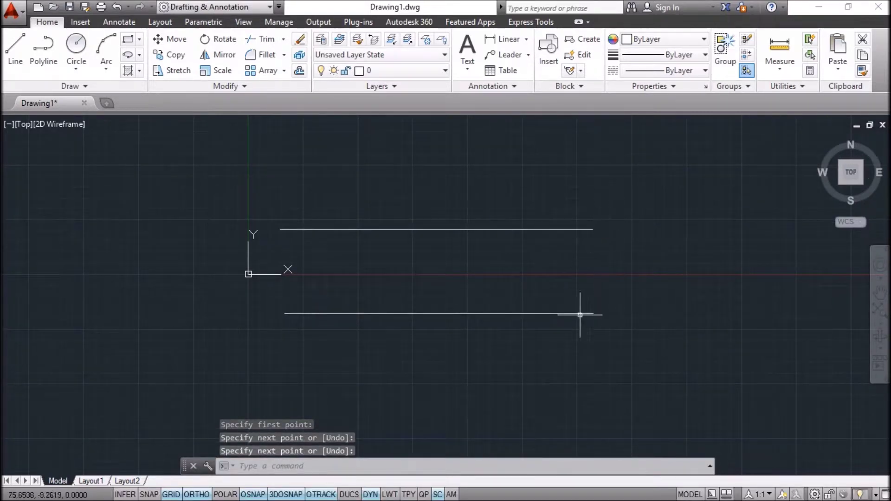
scroll(623, 236, up, 2)
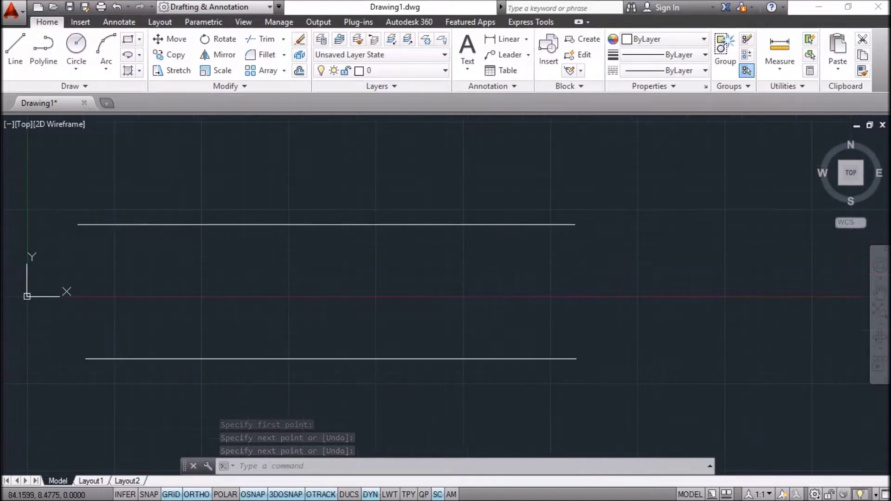
middle_drag(639, 285, 491, 270)
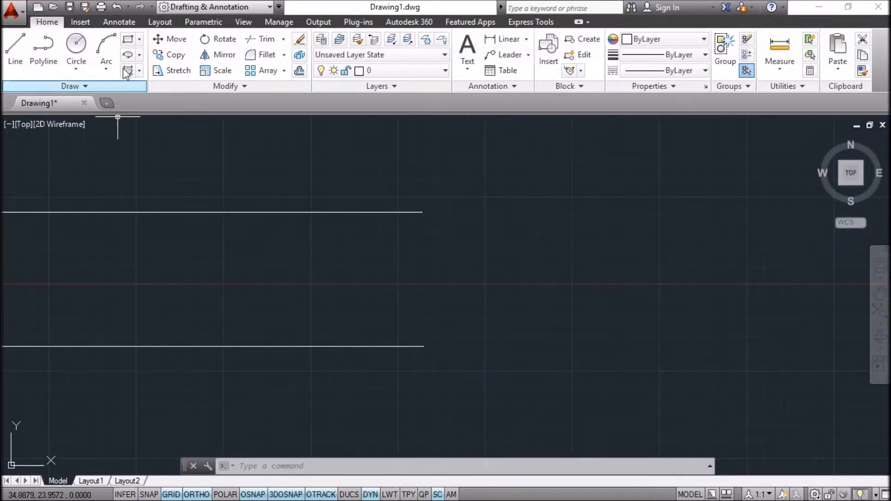
click(140, 54)
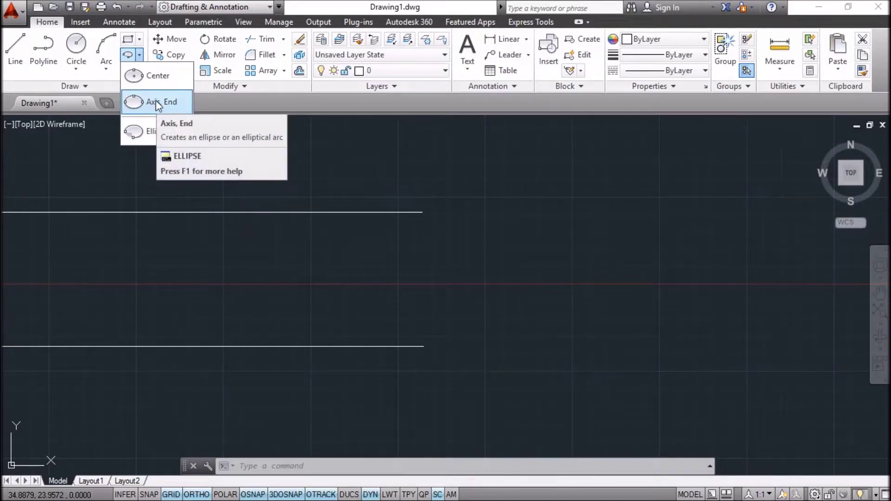
Step: Draw a tall narrow ellipse spanning the right endpoints of the two parallel lines
click(179, 110)
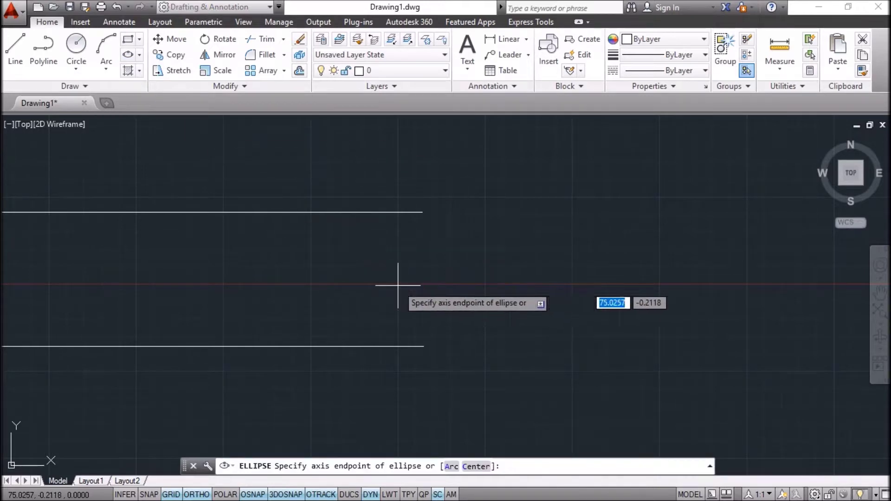
click(422, 212)
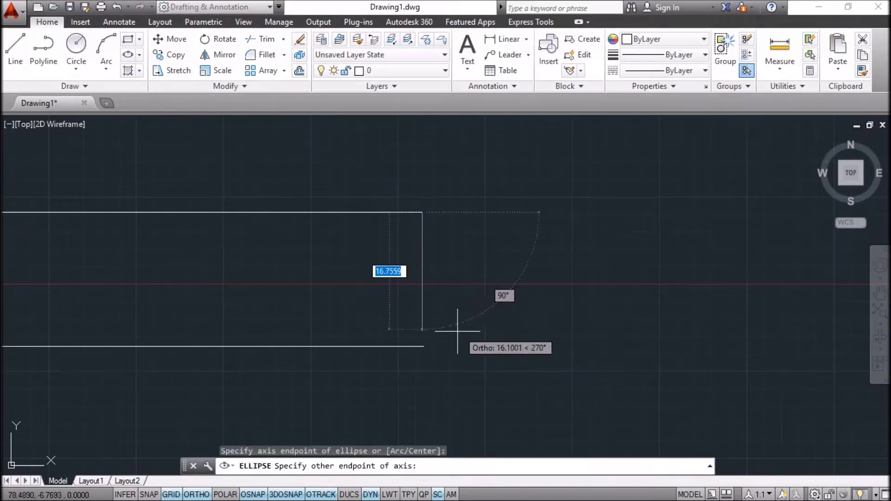
click(421, 346)
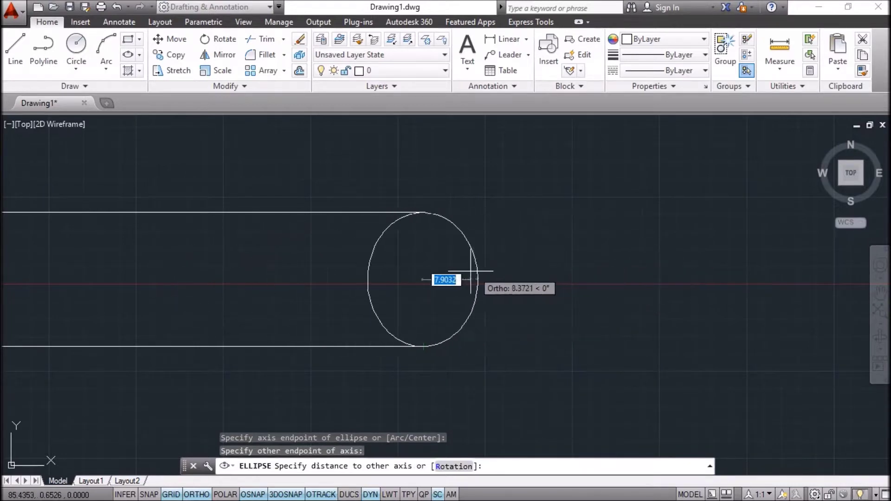
click(440, 280)
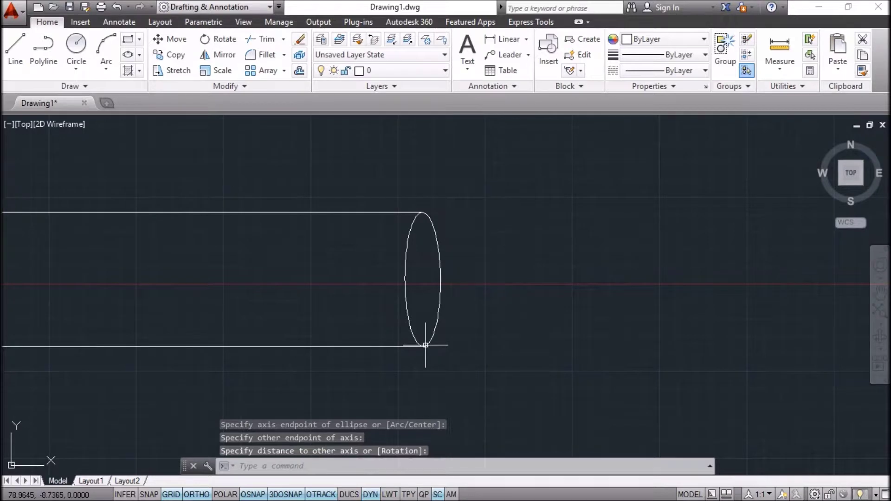
text(tr)
key(Return)
key(Return)
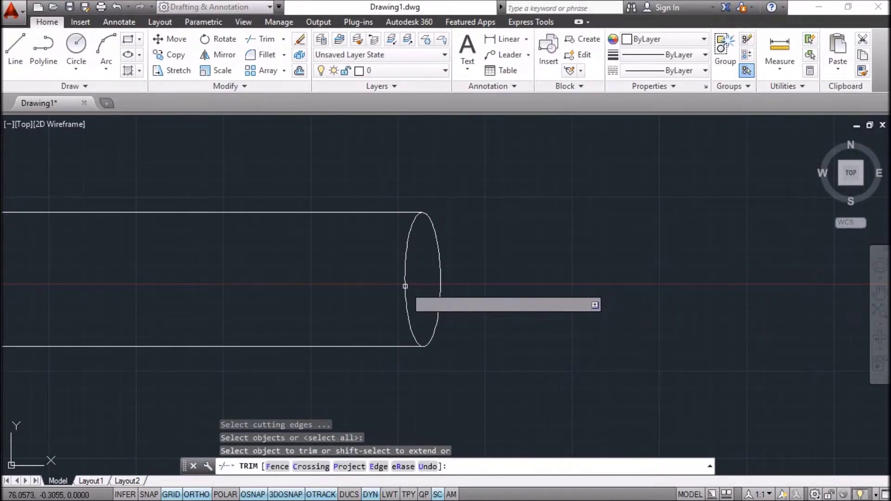
Step: Trim the ellipse's left half, undo it, then window-select and delete the whole ellipse
click(406, 287)
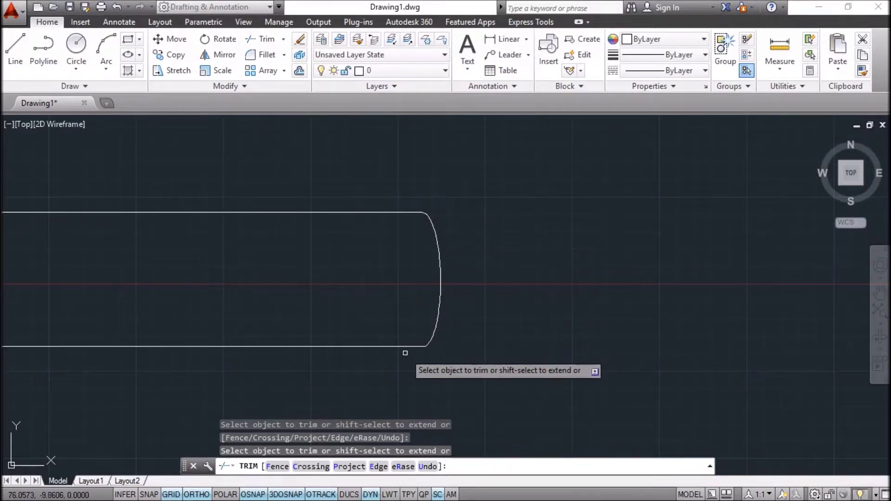
key(ctrl+z)
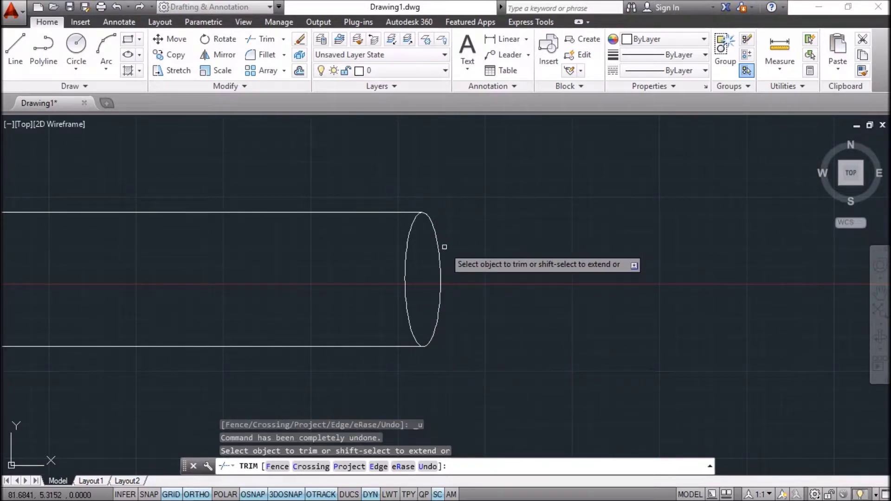
key(Escape)
click(462, 237)
click(424, 263)
key(Delete)
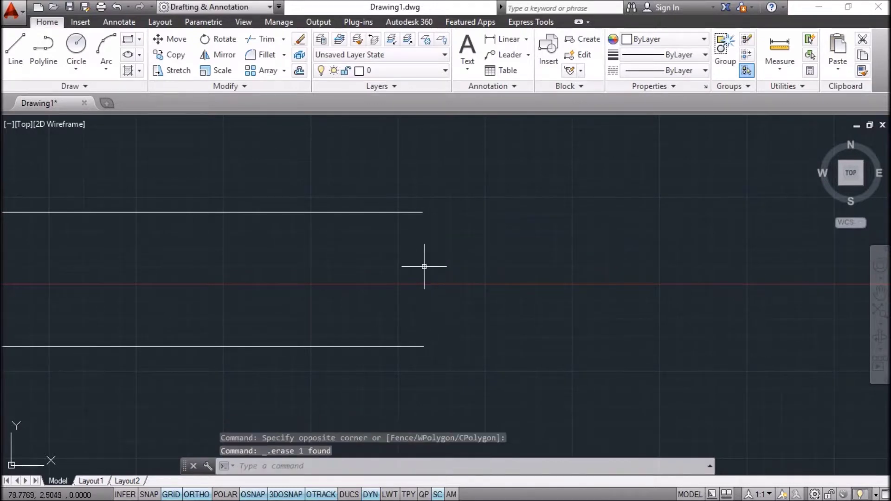
click(139, 55)
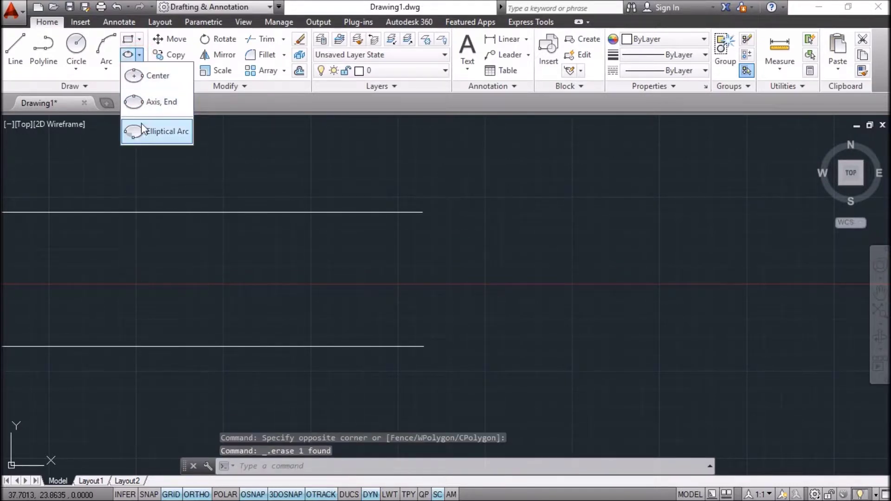
Step: Draw an outward-bulging elliptical arc between the two lines' right endpoints, running bottom to top
click(141, 130)
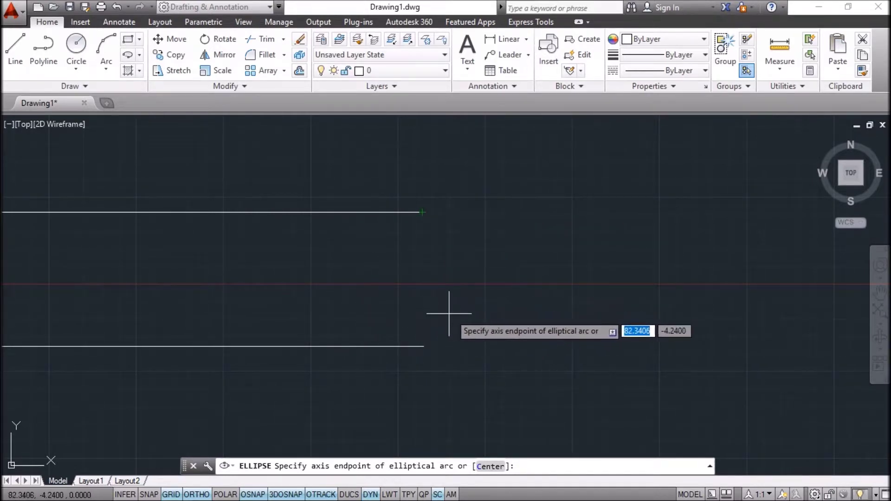
click(424, 345)
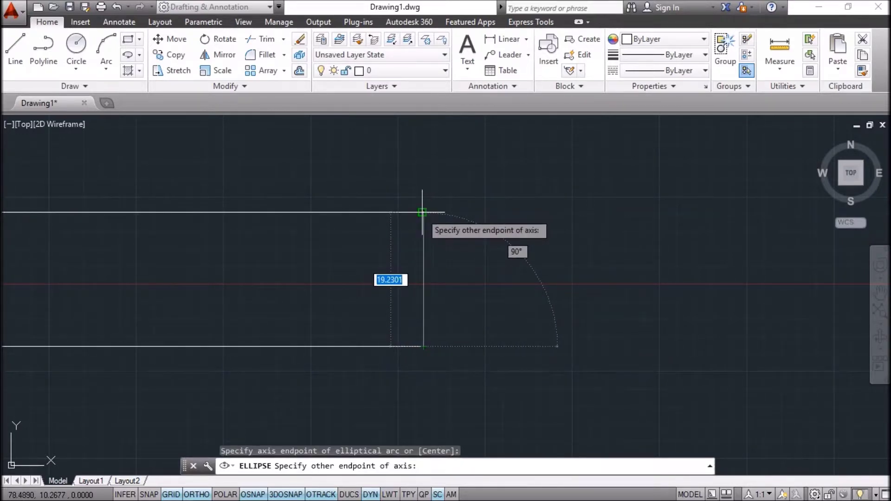
click(422, 213)
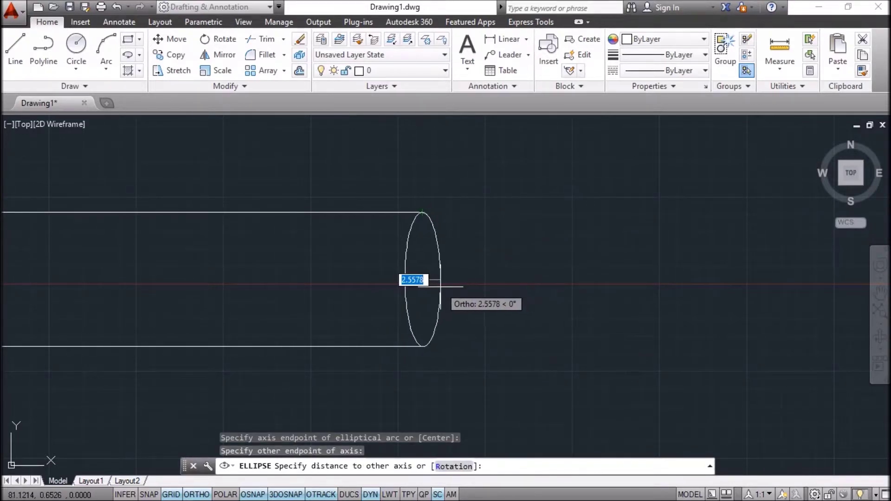
click(440, 284)
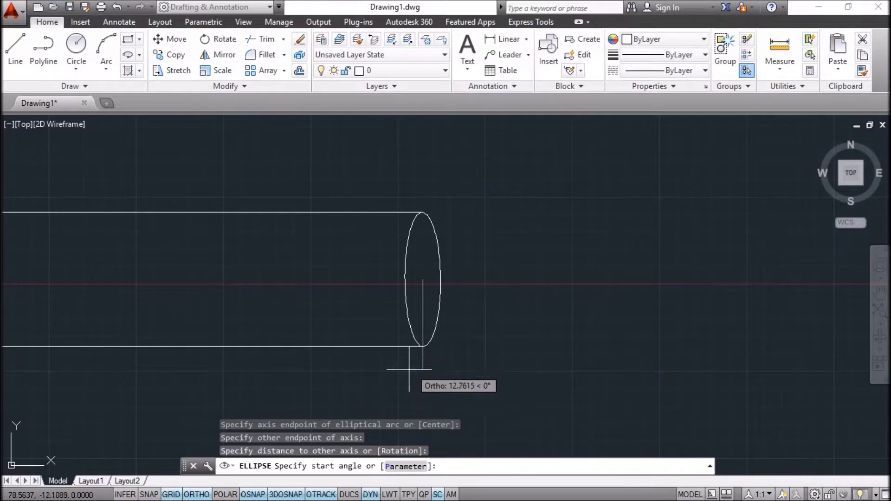
click(423, 346)
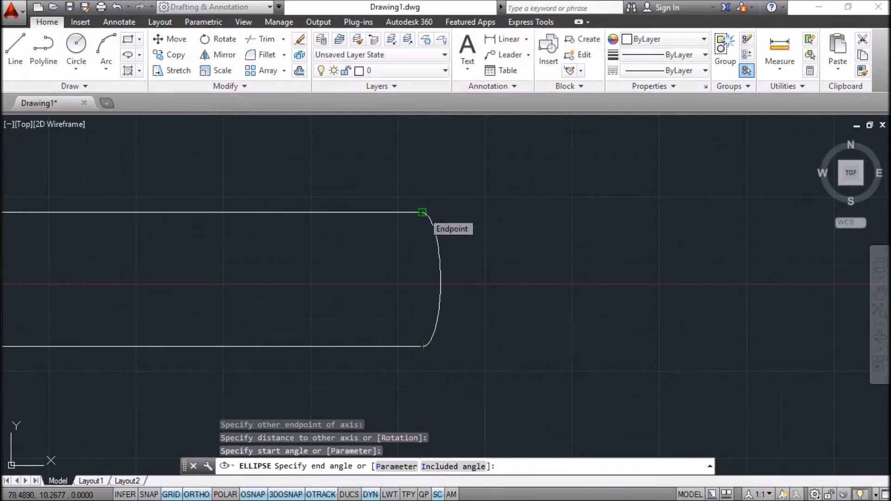
click(422, 212)
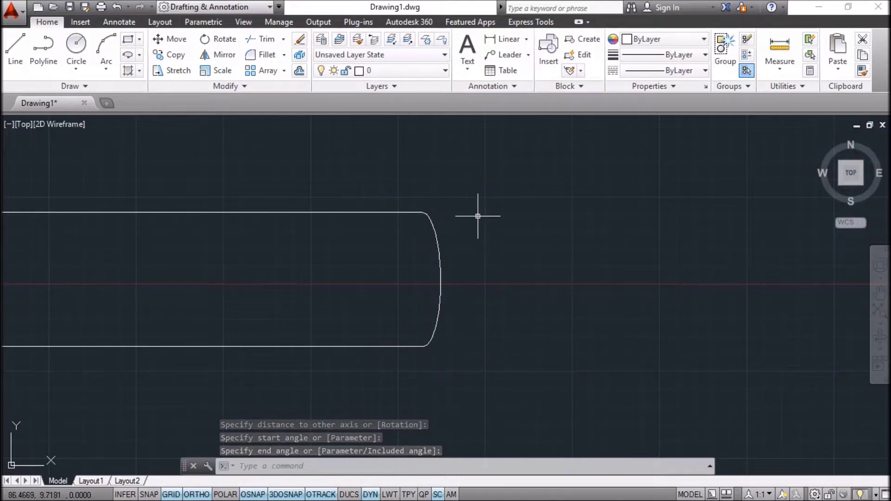
scroll(453, 260, down, 2)
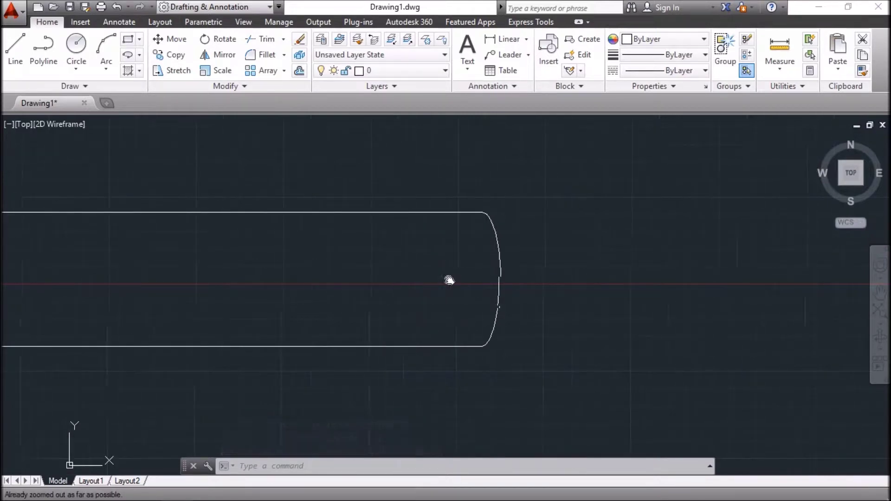
Step: Erase both lines and the elliptical arc using a crossing window selection
middle_drag(448, 281, 477, 279)
middle_drag(389, 249, 531, 250)
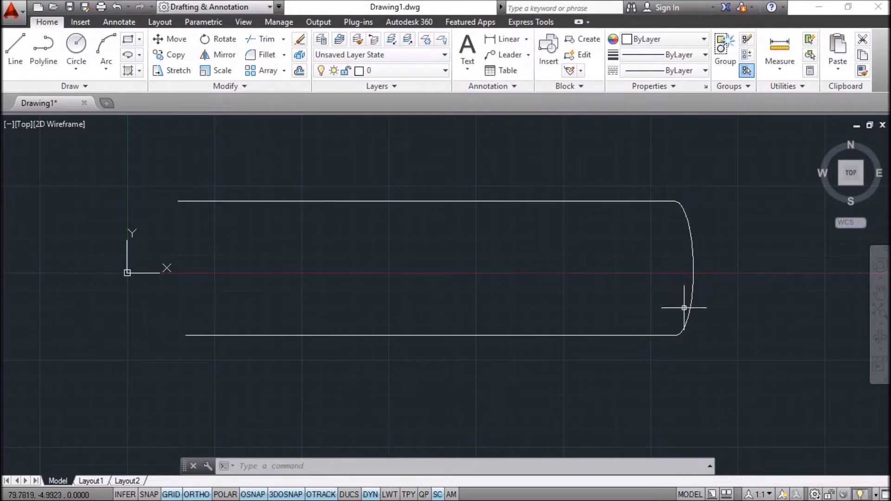
click(753, 175)
click(618, 359)
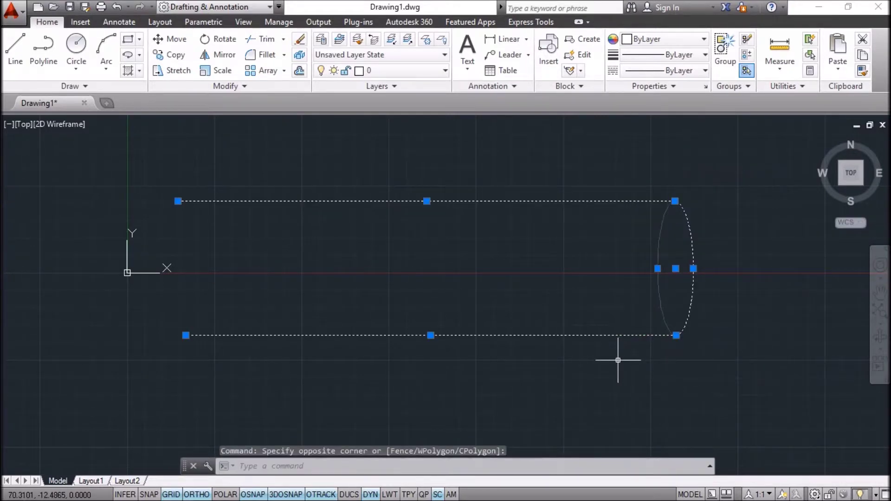
key(Delete)
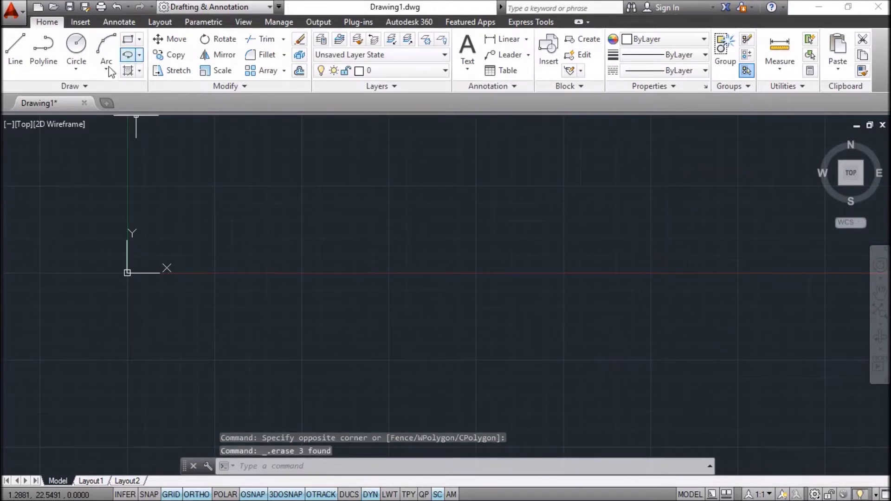
Step: Recenter the empty view and expand the Draw panel's extra tools
middle_drag(263, 207, 214, 319)
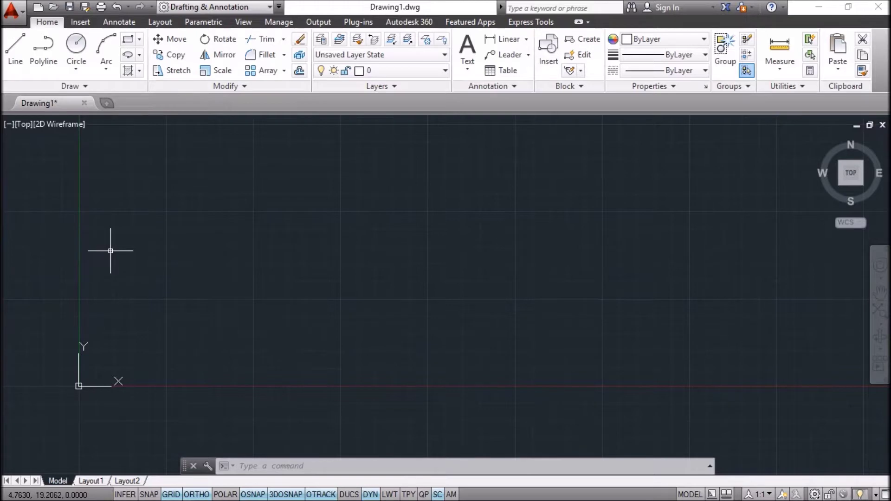
middle_drag(149, 259, 232, 261)
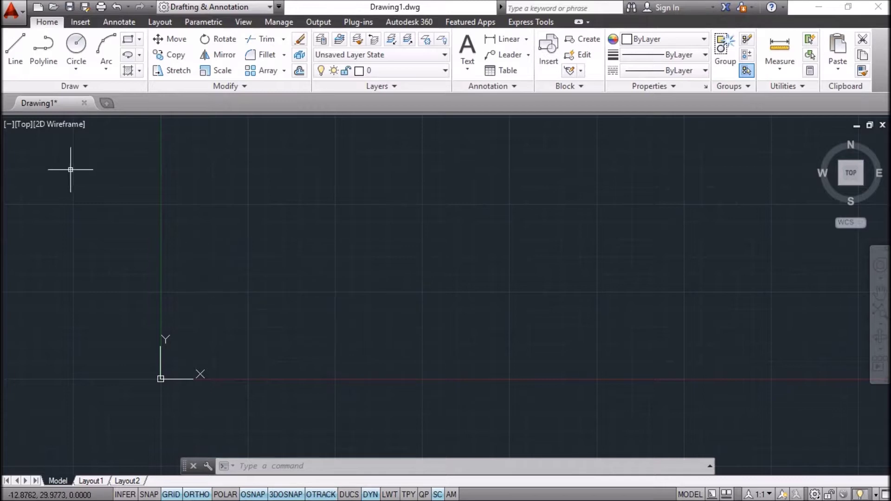
click(84, 87)
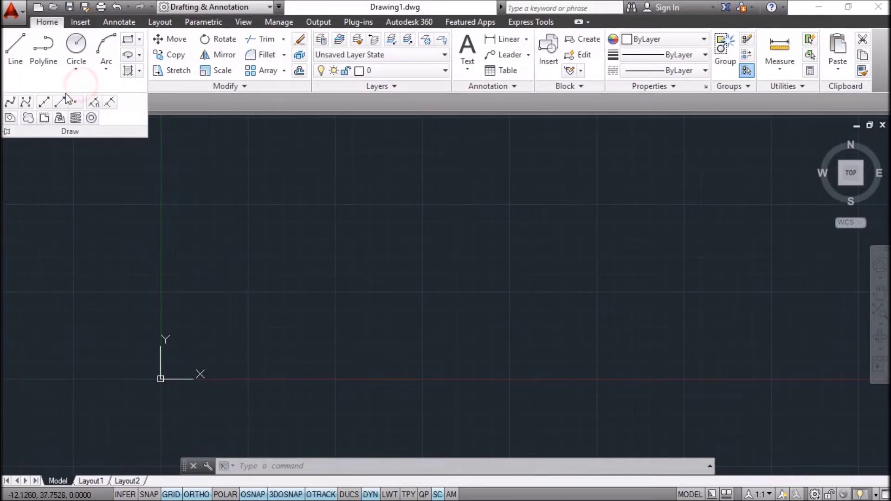
click(10, 103)
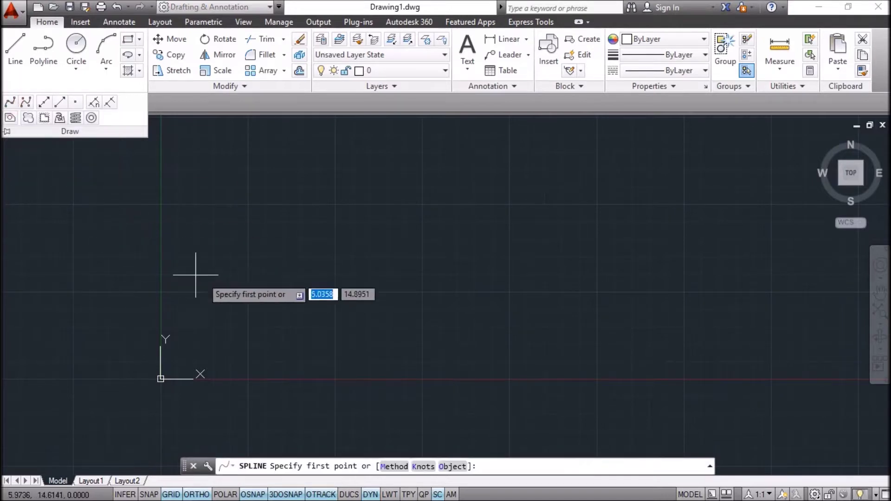
click(194, 338)
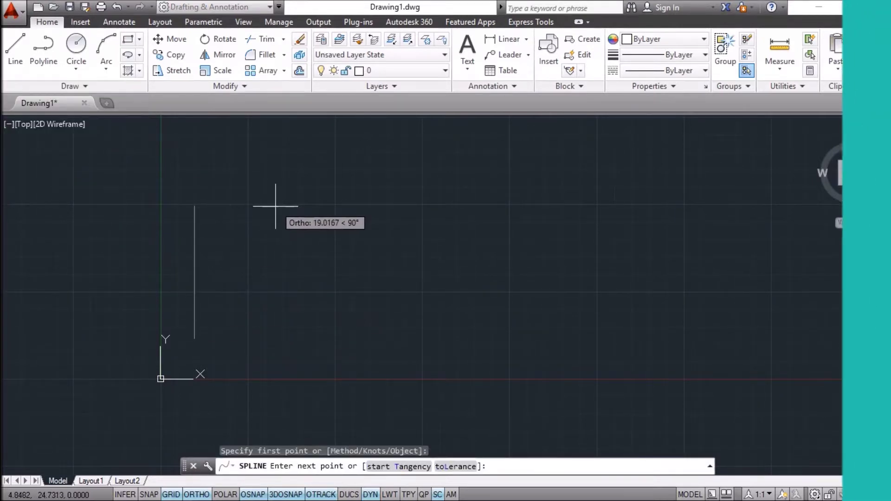
click(279, 202)
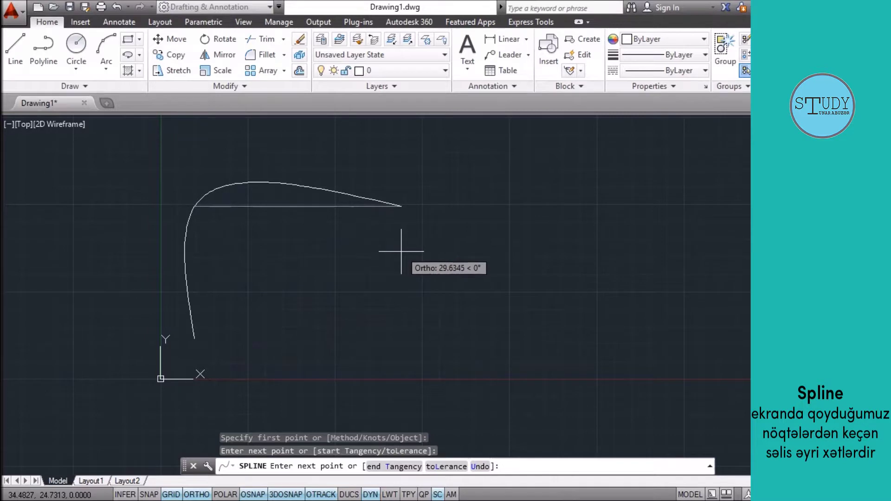
key(F8)
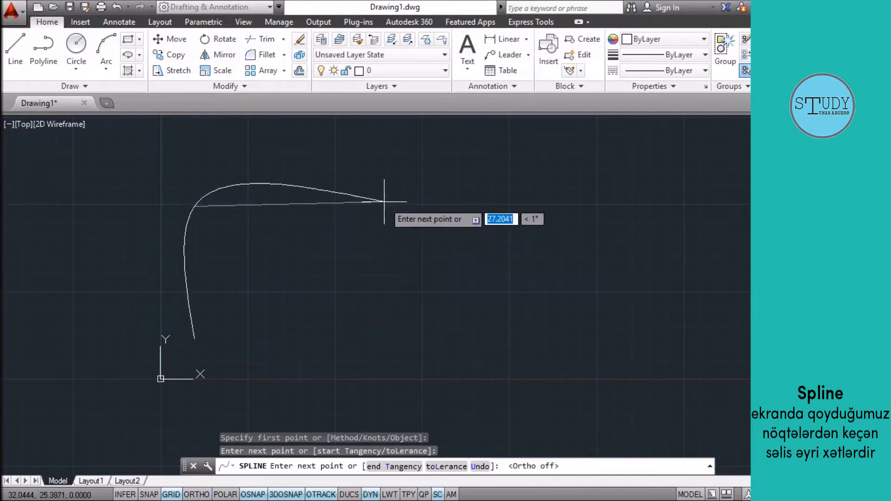
click(380, 221)
click(383, 352)
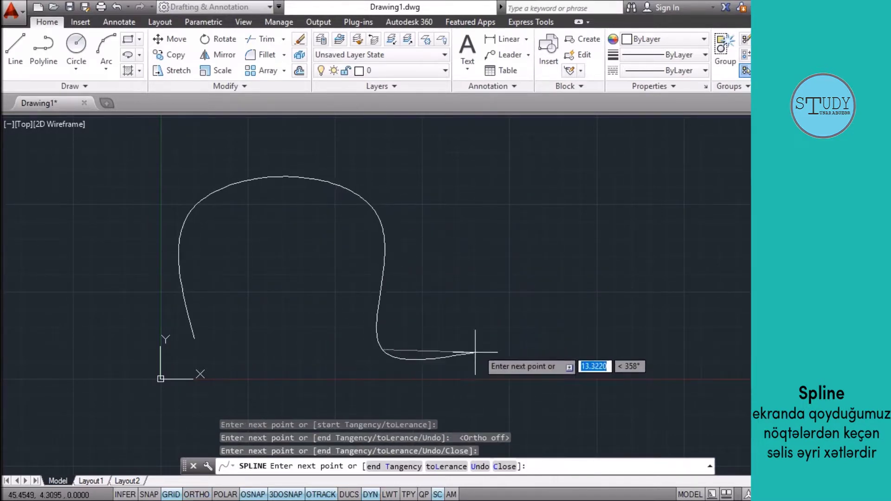
click(445, 339)
click(569, 214)
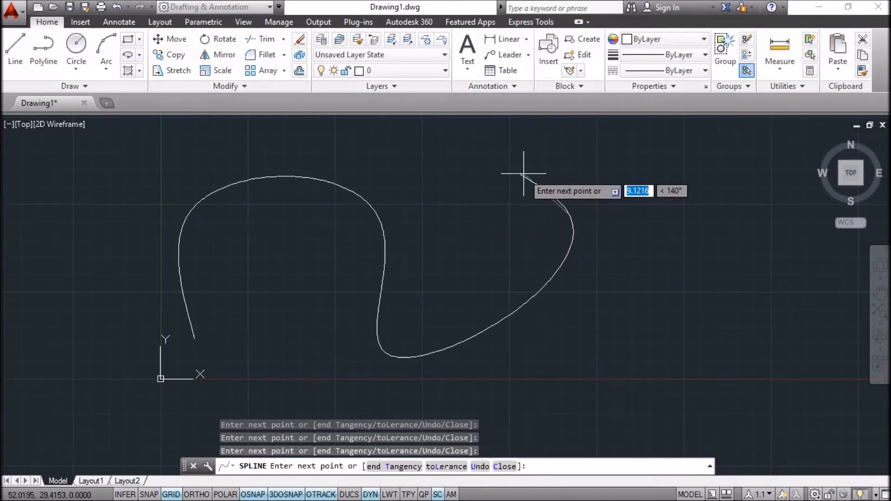
click(607, 158)
click(784, 274)
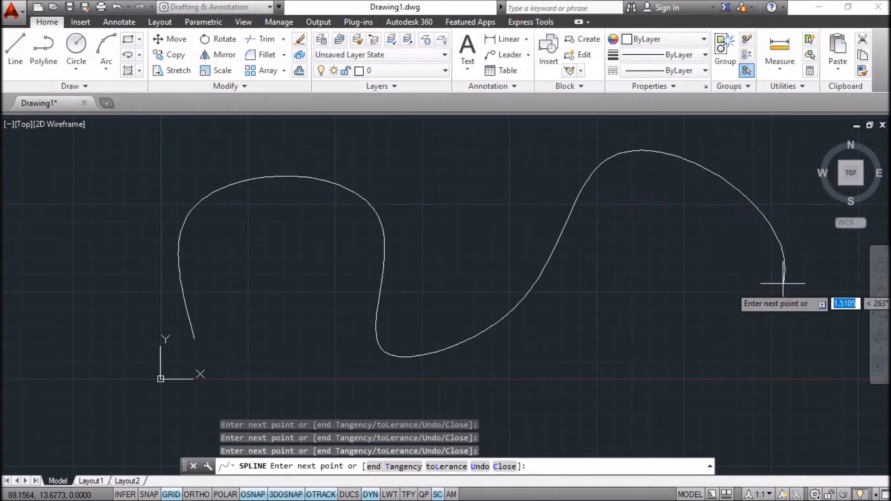
middle_drag(581, 378, 525, 340)
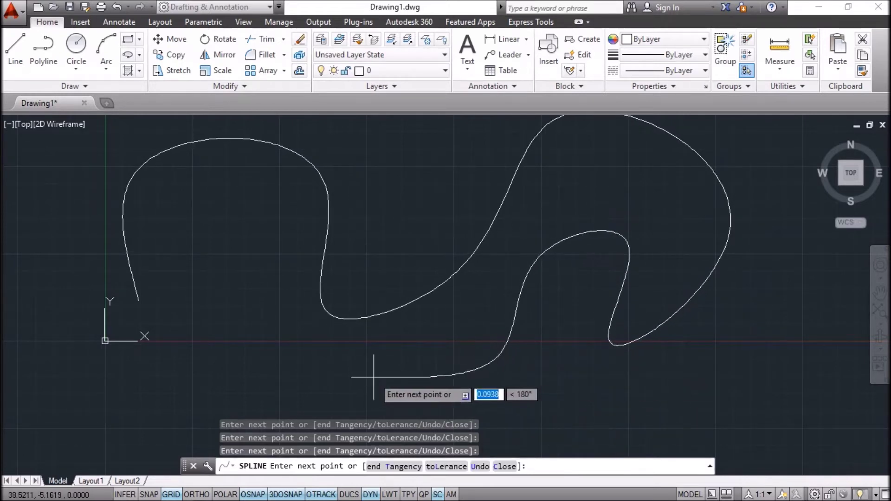
click(292, 187)
click(197, 170)
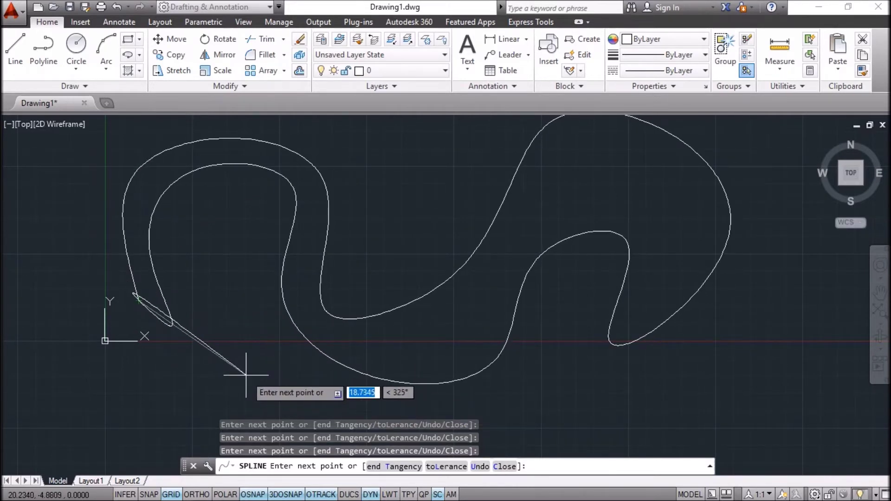
key(Escape)
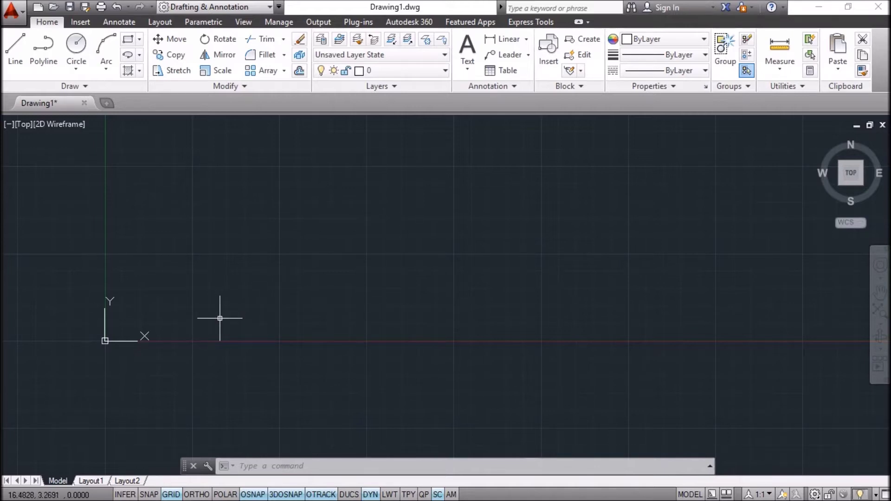
click(84, 87)
click(7, 104)
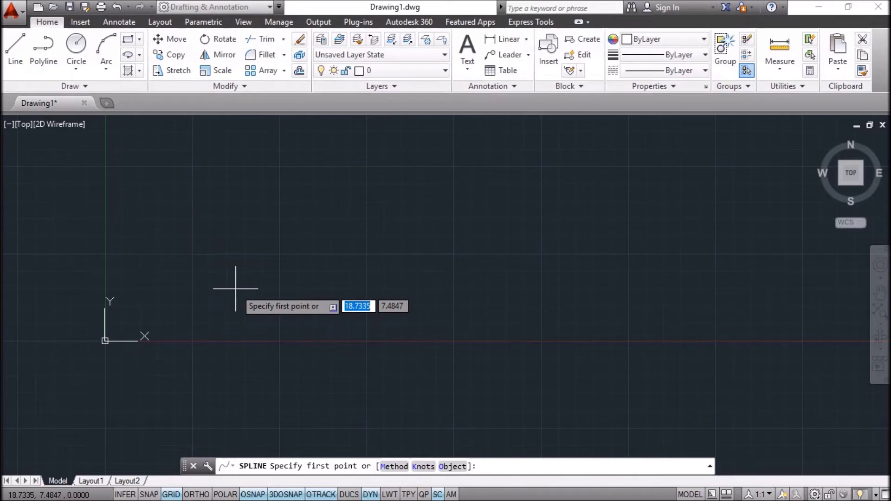
click(235, 289)
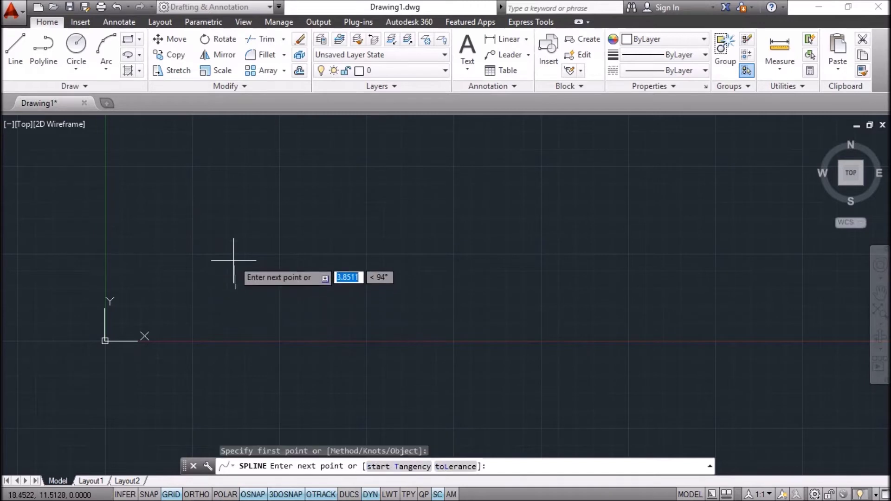
click(254, 232)
click(277, 255)
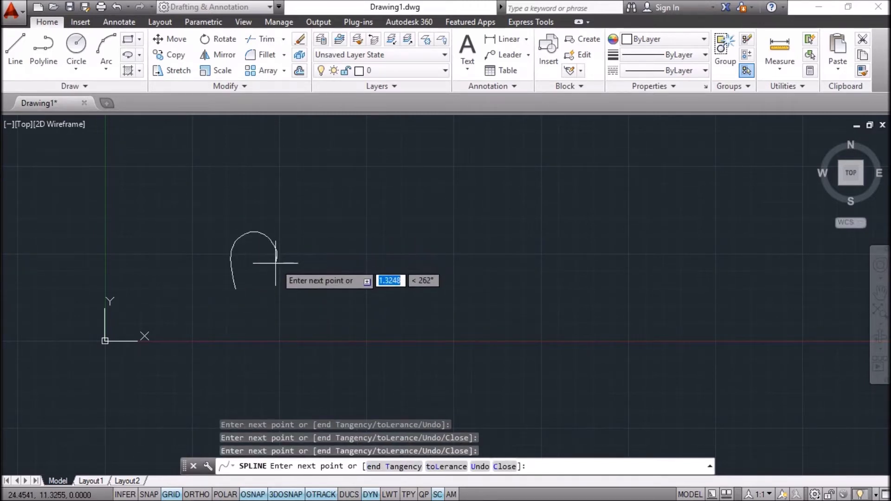
click(278, 306)
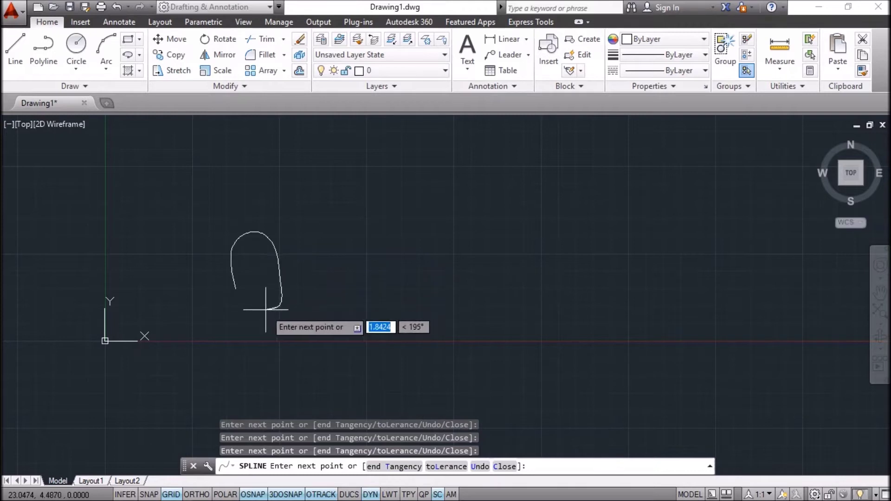
click(254, 309)
click(266, 299)
click(254, 306)
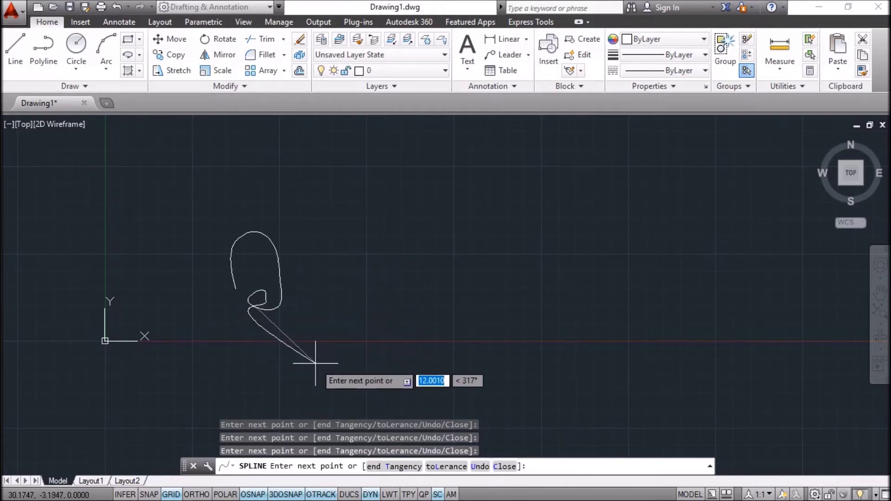
click(440, 157)
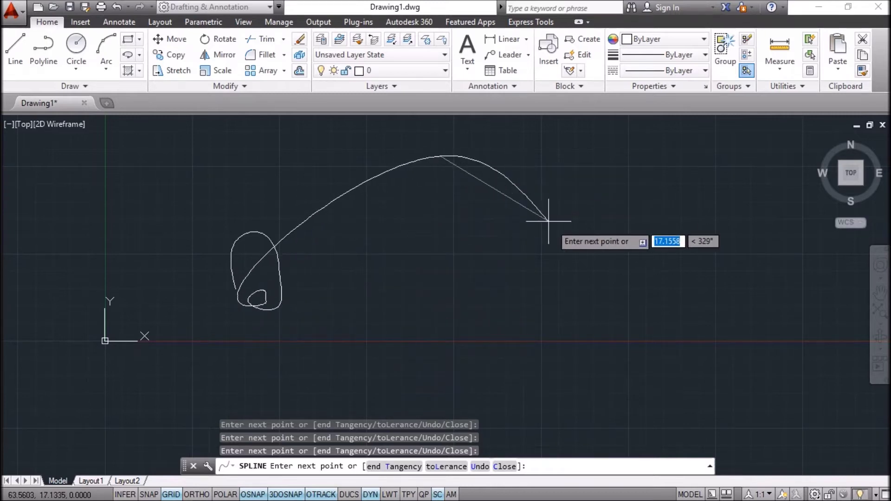
click(780, 365)
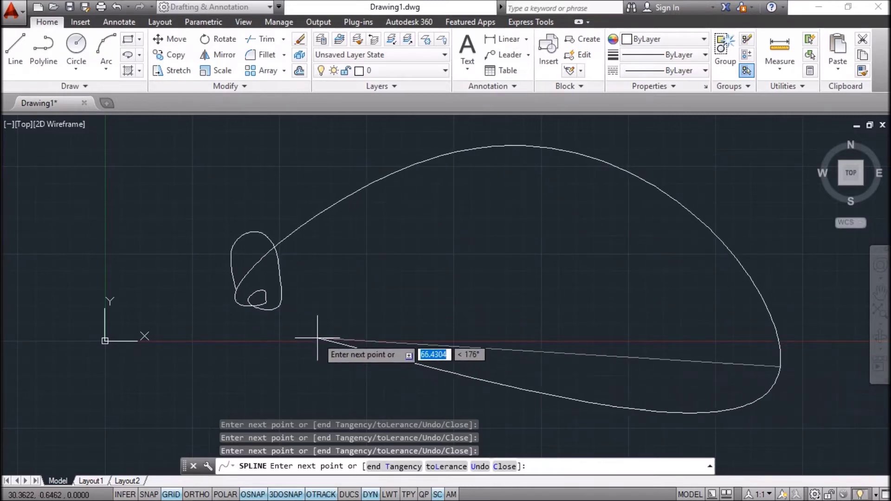
click(326, 281)
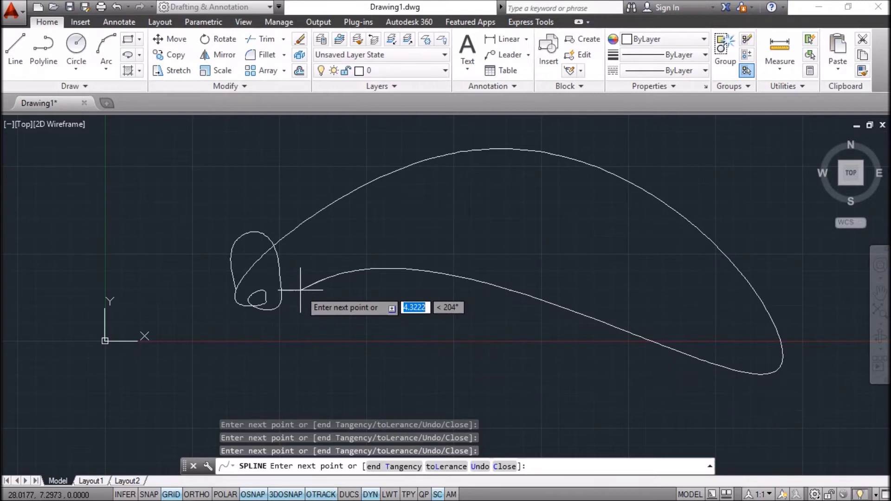
key(Return)
click(738, 152)
click(499, 204)
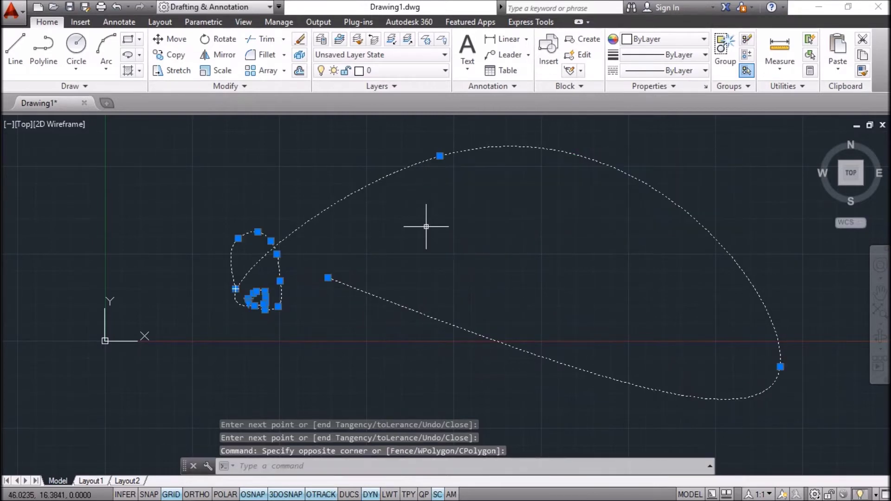
key(Delete)
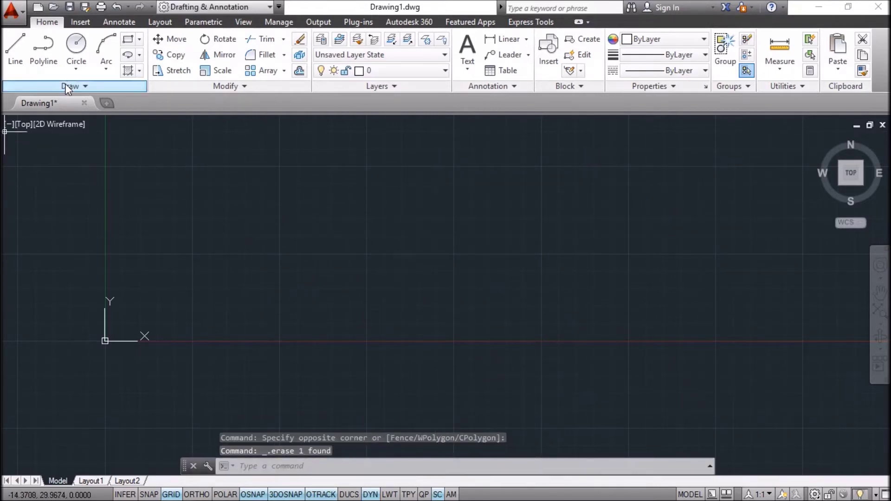
Step: Start a control-vertex spline and place its first five zigzagging control vertices
click(68, 86)
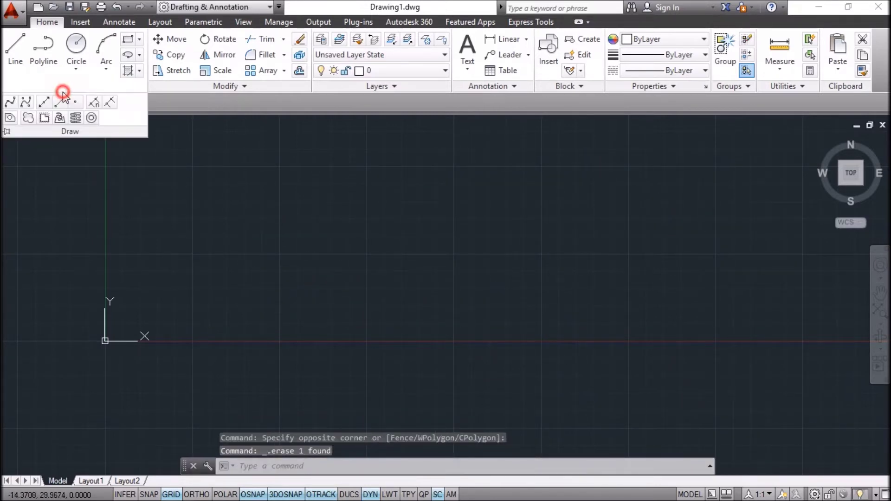
click(26, 102)
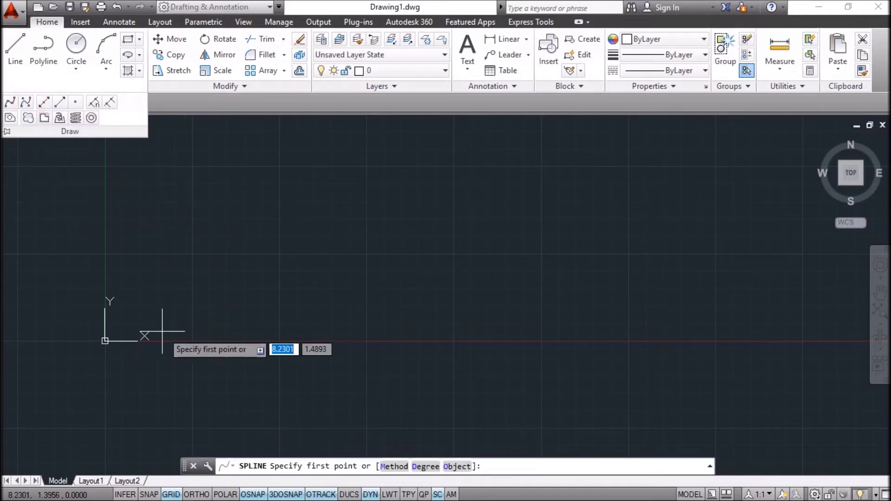
click(147, 373)
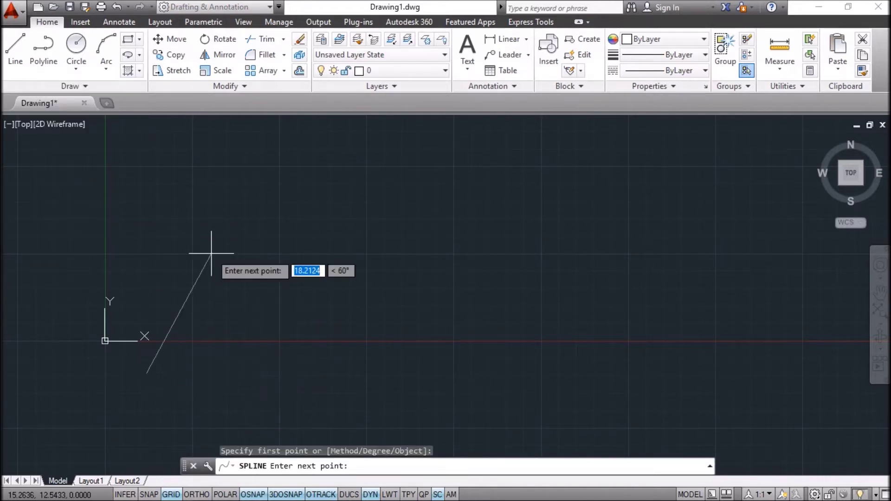
click(218, 197)
click(373, 301)
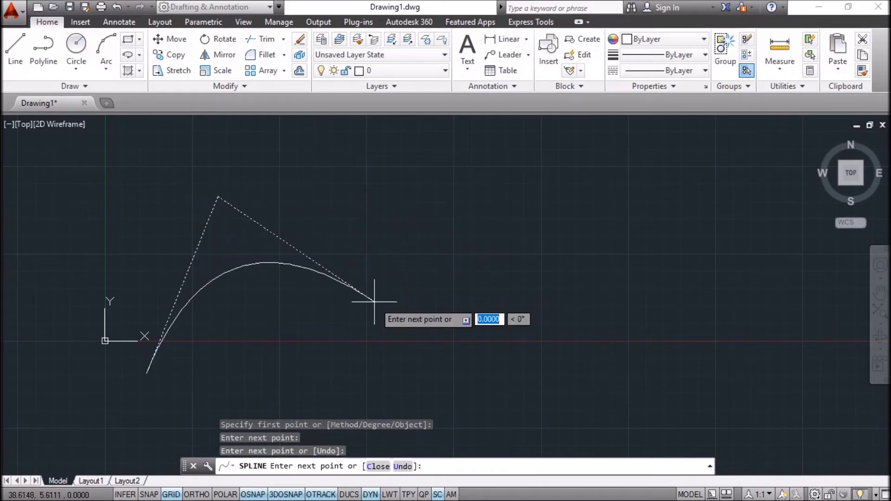
click(530, 157)
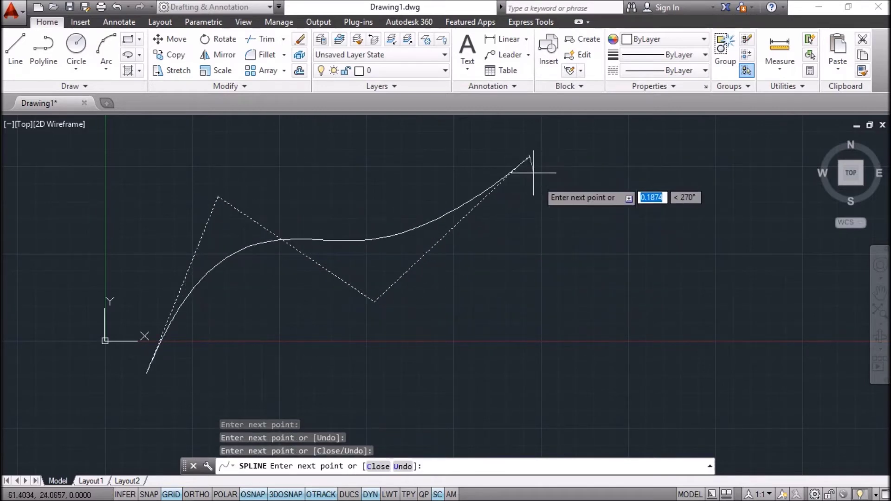
click(659, 312)
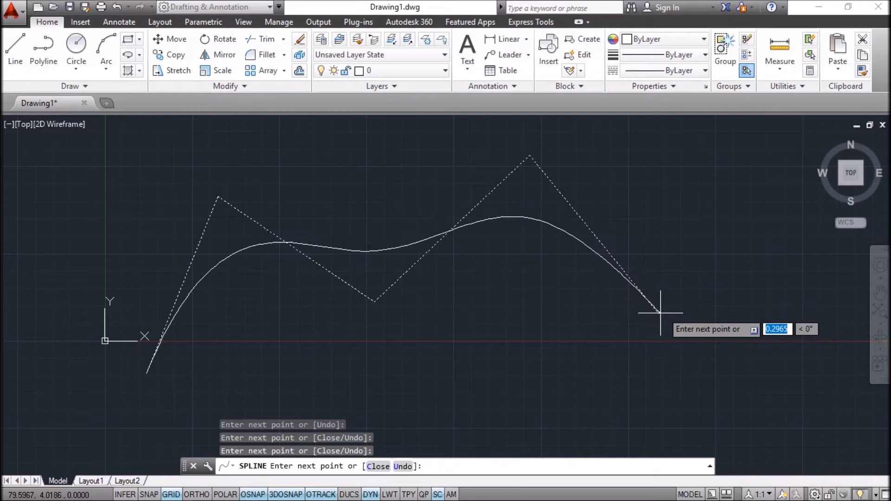
Step: Add the remaining control vertices, close the spline at its start point, and select it
click(707, 158)
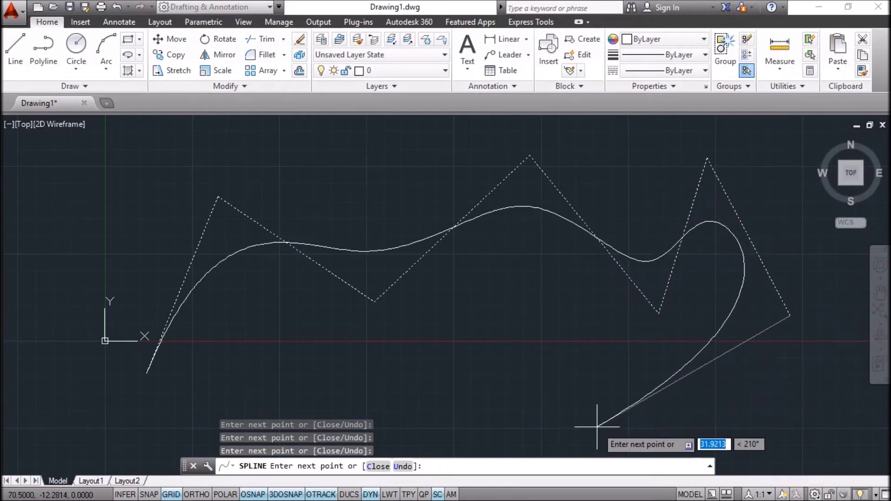
click(382, 388)
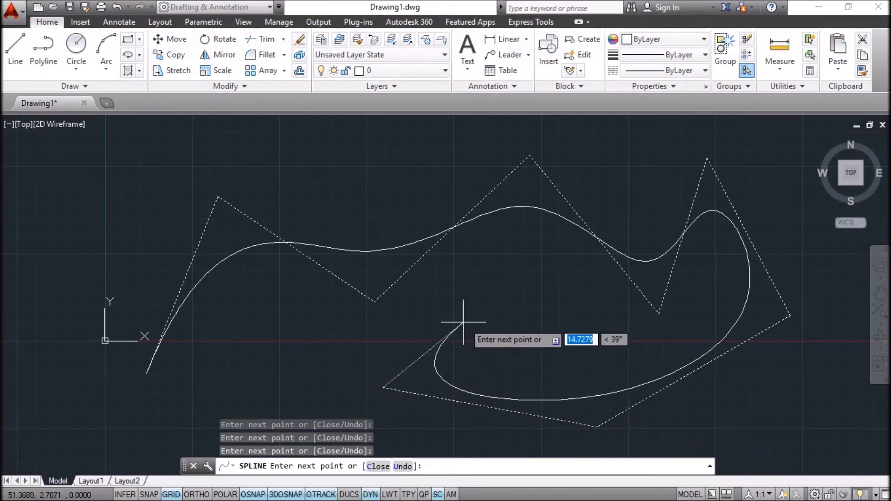
click(450, 295)
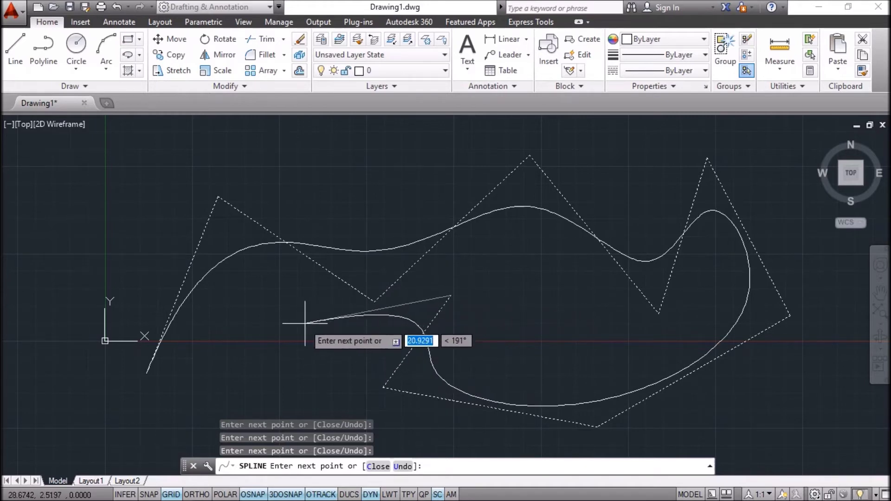
click(280, 330)
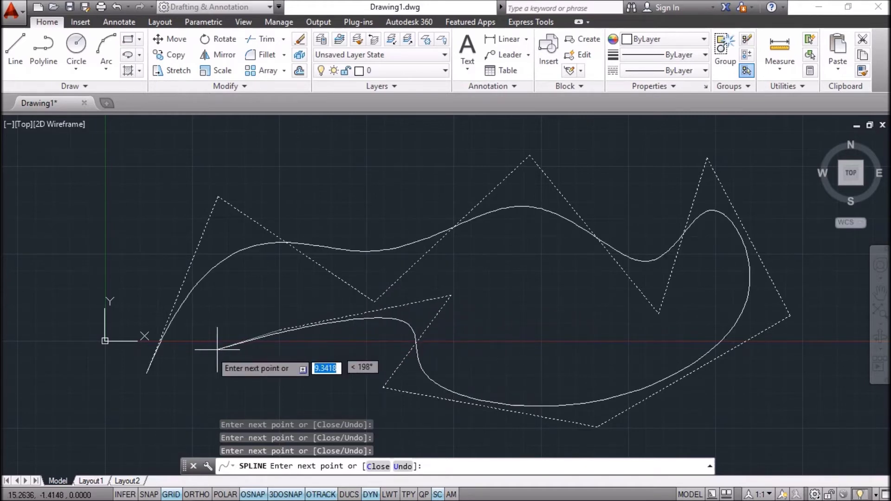
click(144, 375)
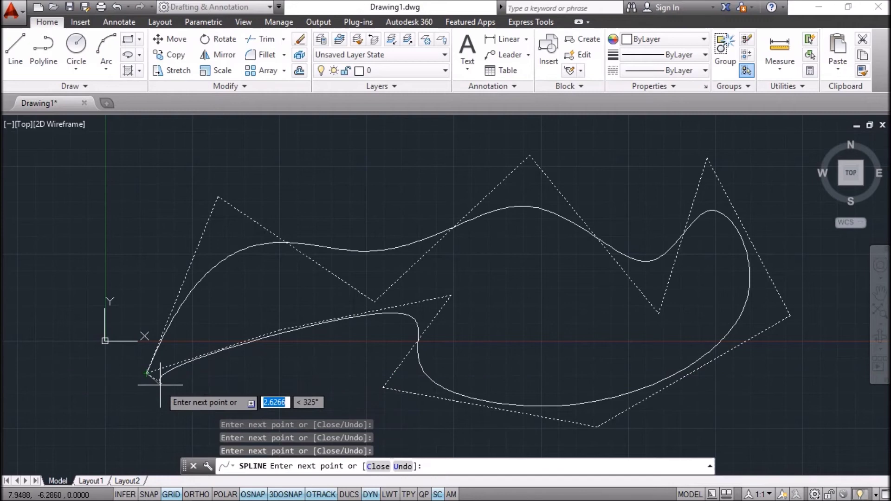
key(Return)
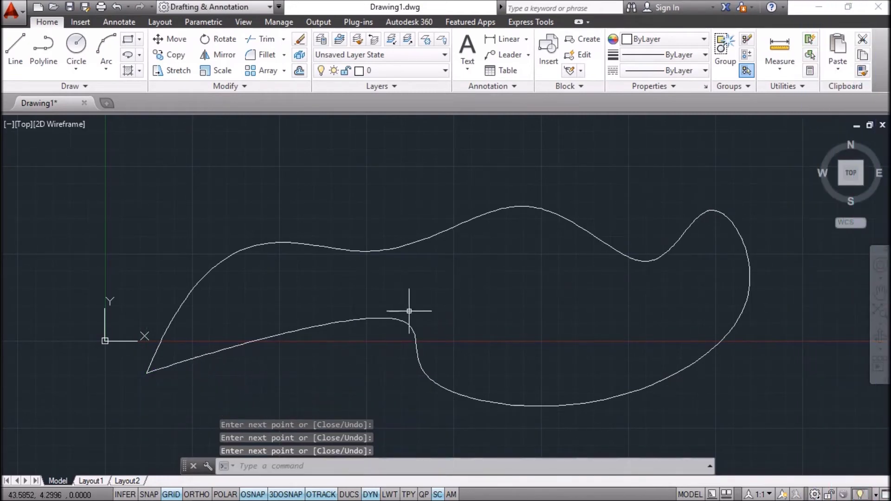
click(423, 239)
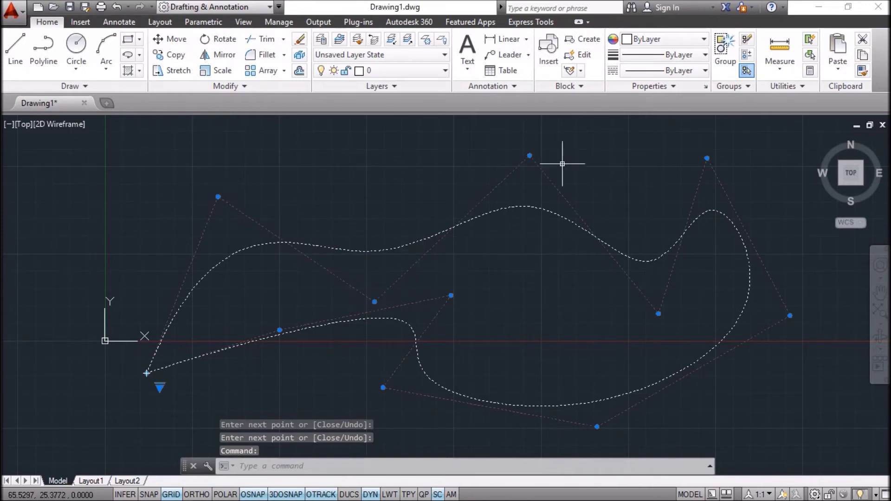
Step: Drag the central and inner control vertices to smooth the spline's top and flatten its bottom
click(374, 302)
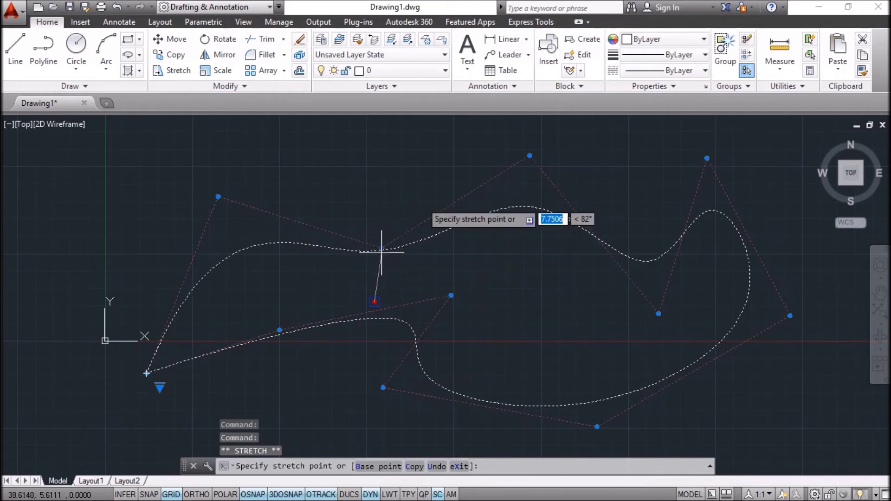
click(334, 193)
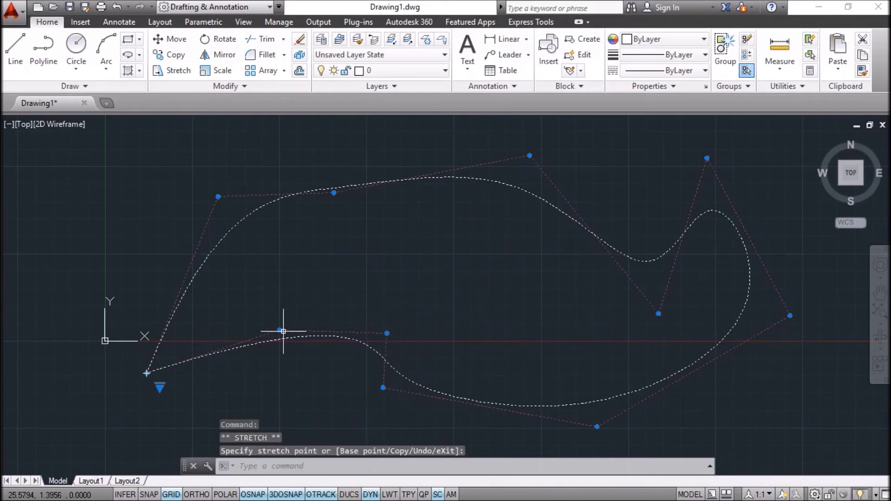
click(247, 323)
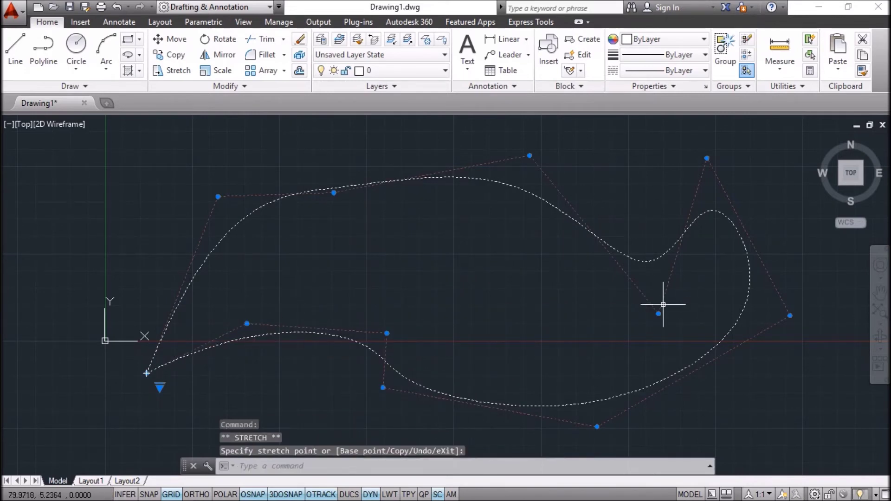
click(630, 194)
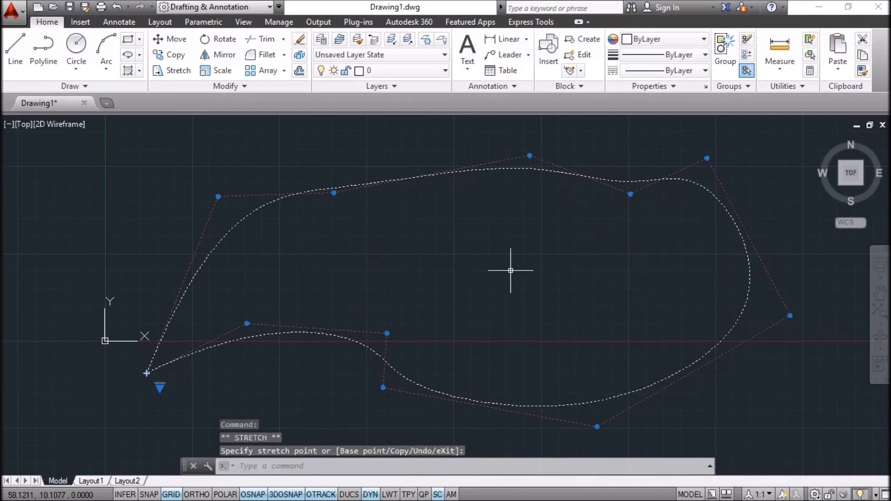
click(387, 333)
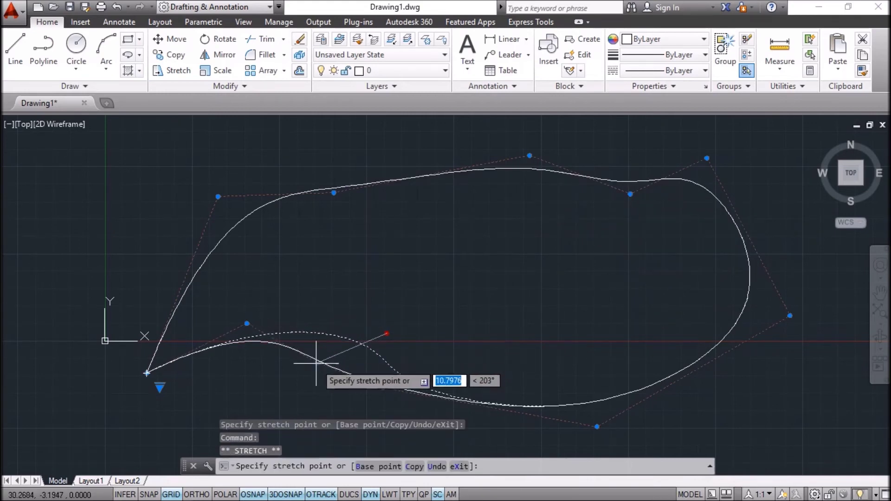
click(304, 371)
click(247, 323)
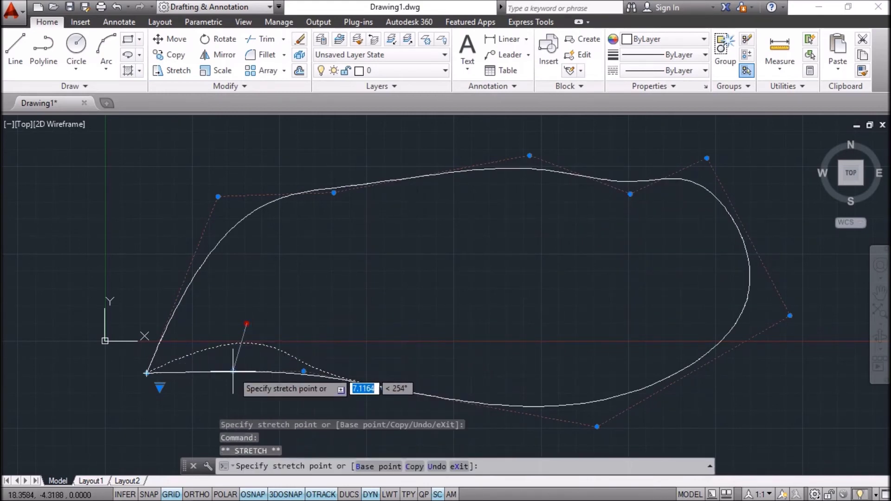
click(233, 371)
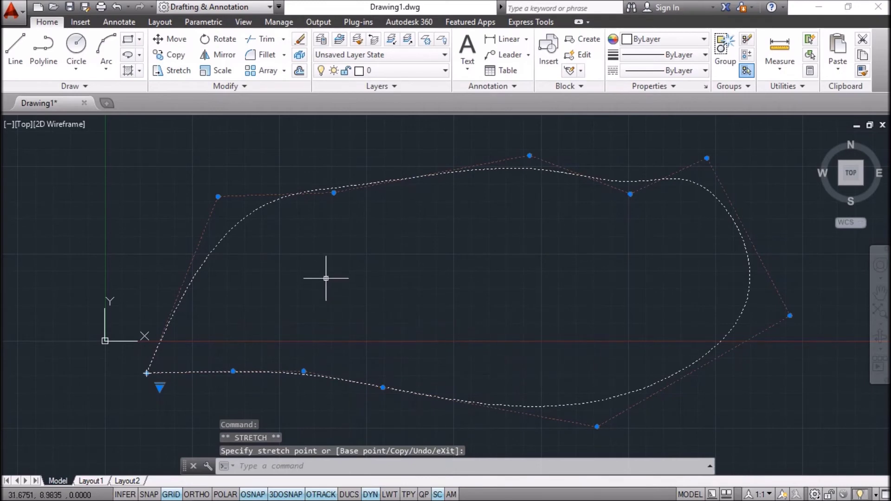
Step: Raise the upper vertices and lower the bottom vertices into a rounded teardrop, then deselect
click(334, 193)
click(337, 157)
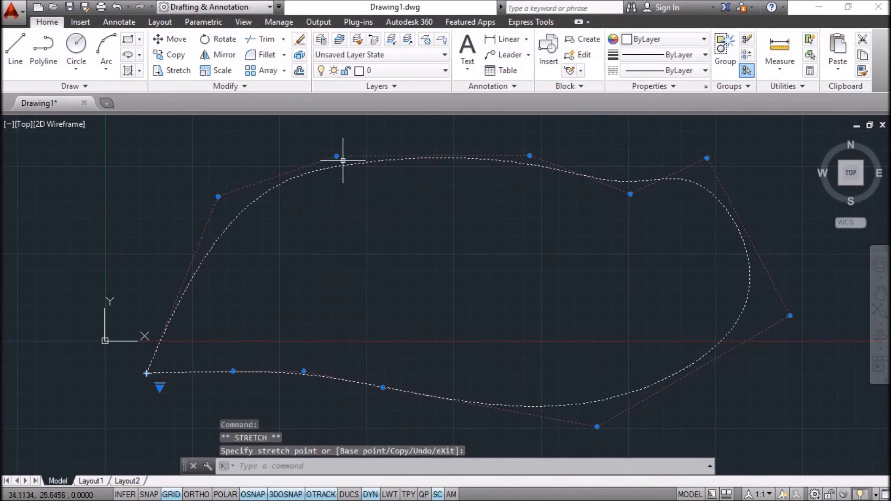
click(629, 195)
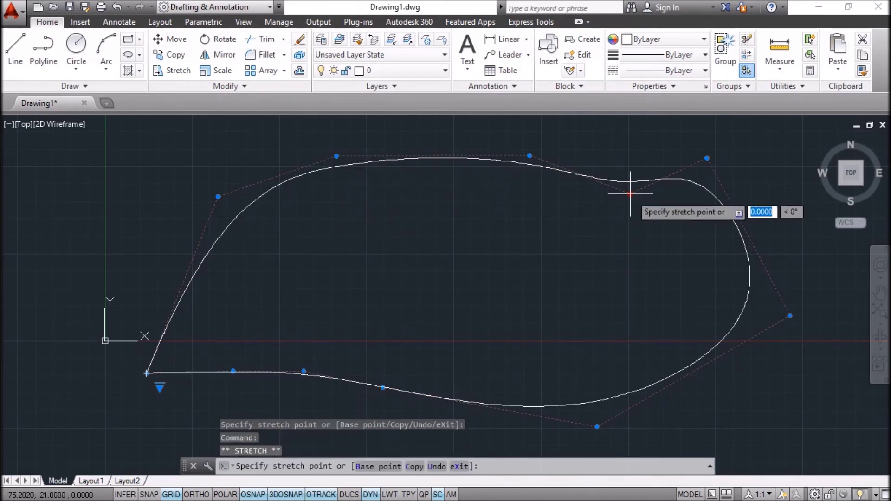
click(635, 145)
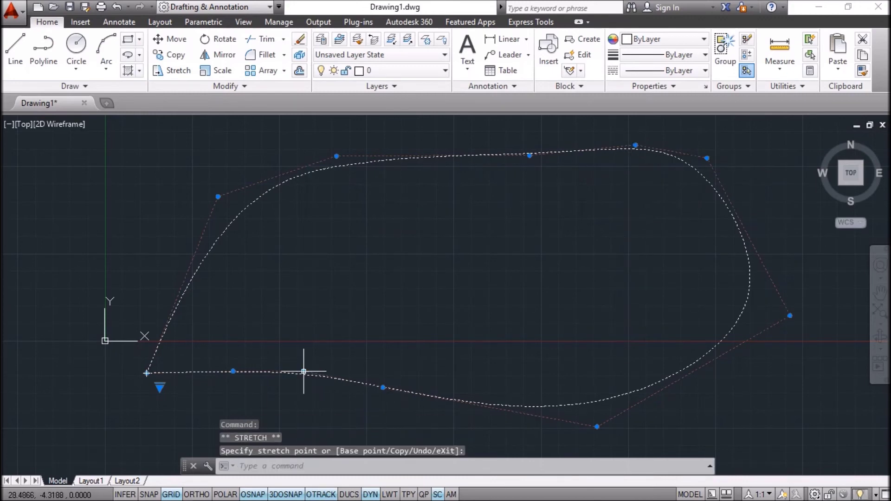
click(278, 410)
click(382, 388)
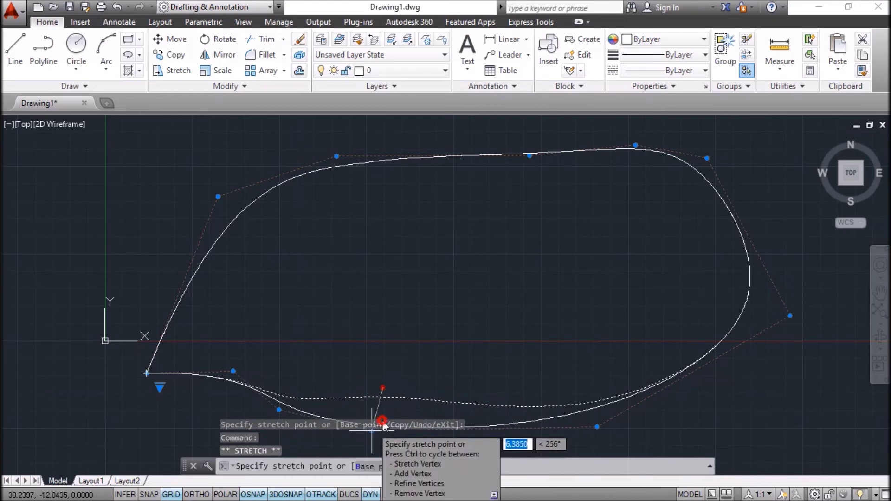
click(376, 431)
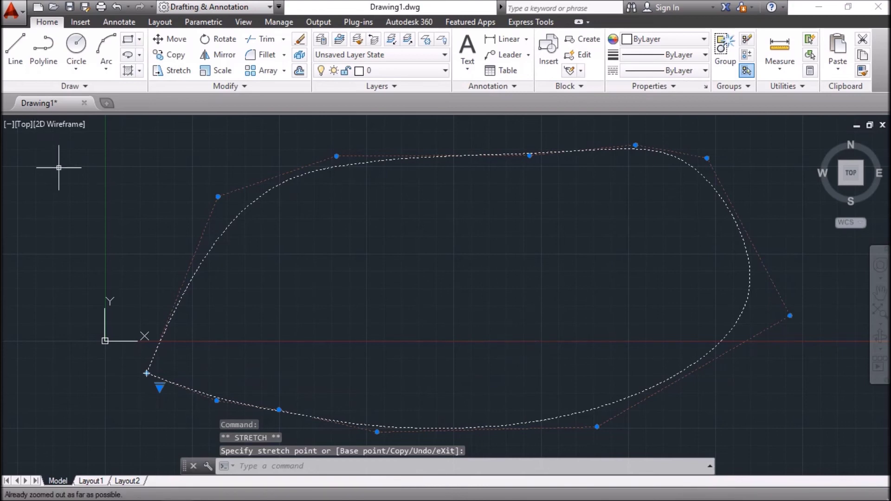
key(Escape)
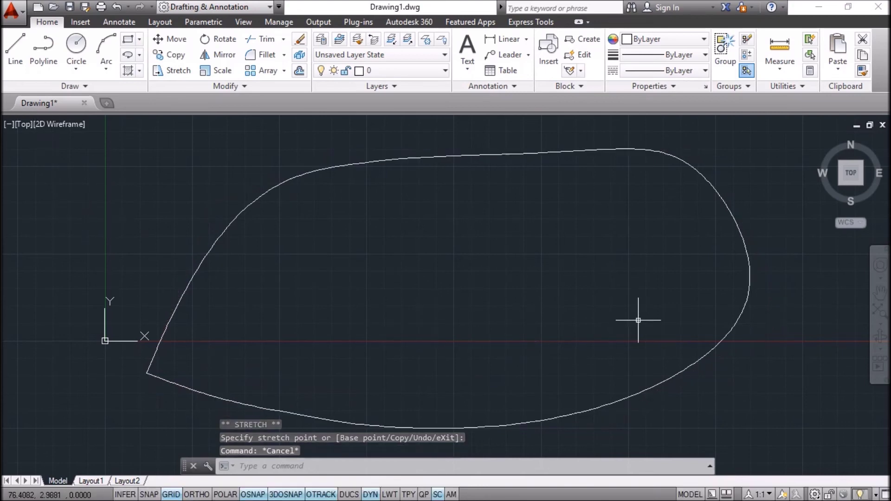
Step: Window-select the reshaped spline and delete it
click(710, 179)
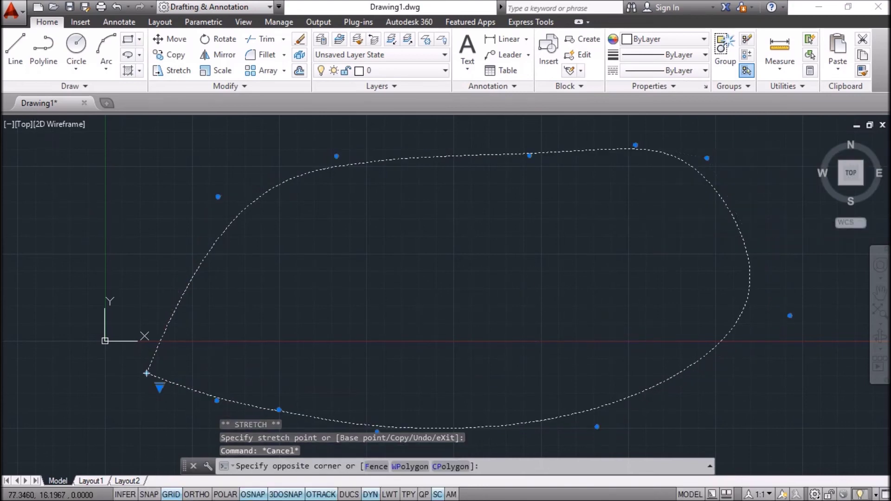
click(643, 230)
key(Delete)
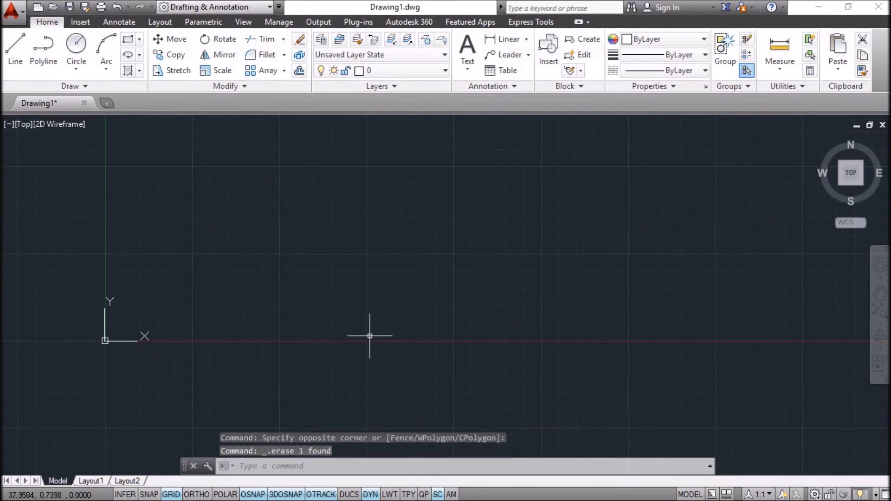
Step: Expand the Draw panel's extra tools and browse the Ellipse drop-down without choosing
click(76, 86)
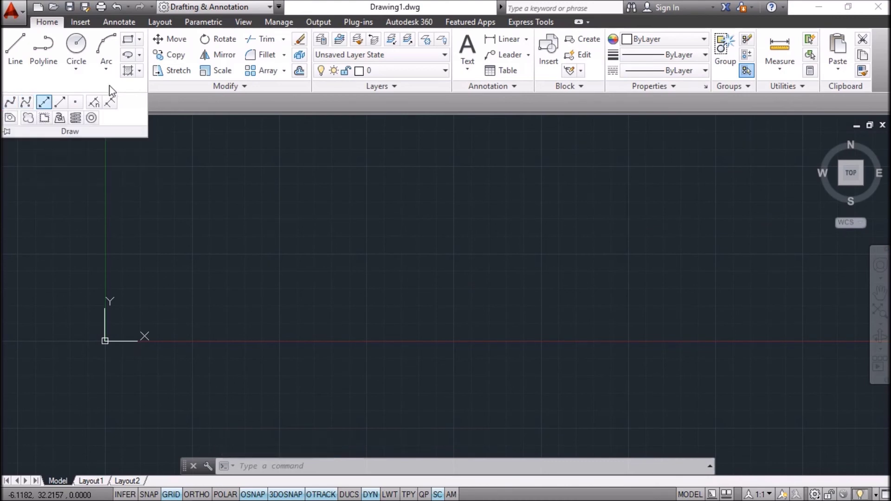
click(139, 55)
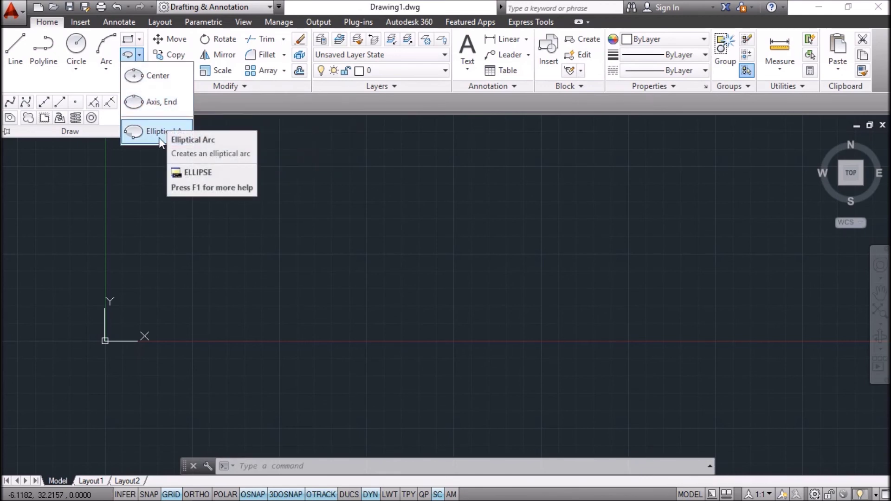
click(170, 232)
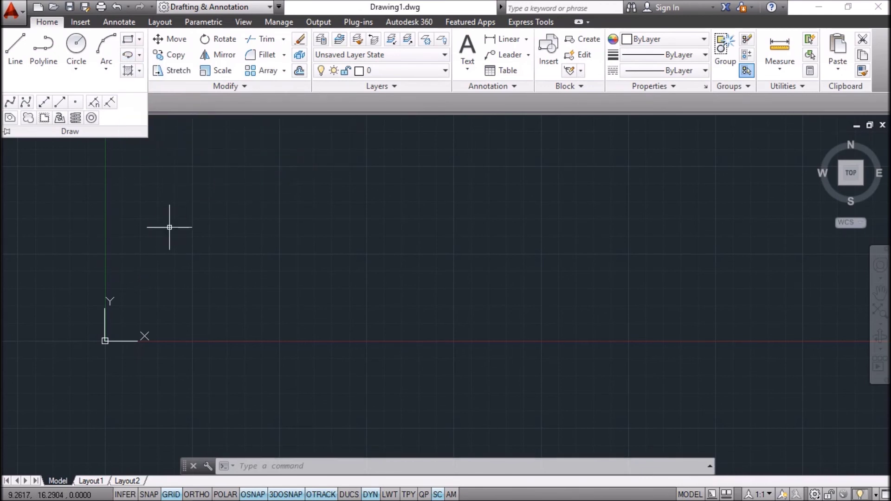